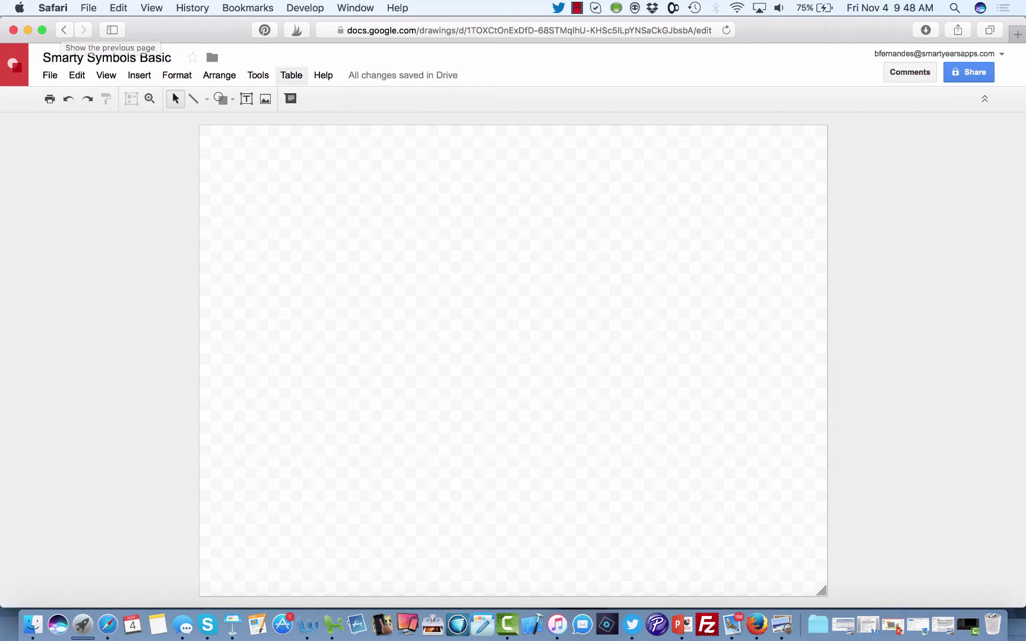
Go to google.com in Safari and search for 'google drawings'.
key("super+l")
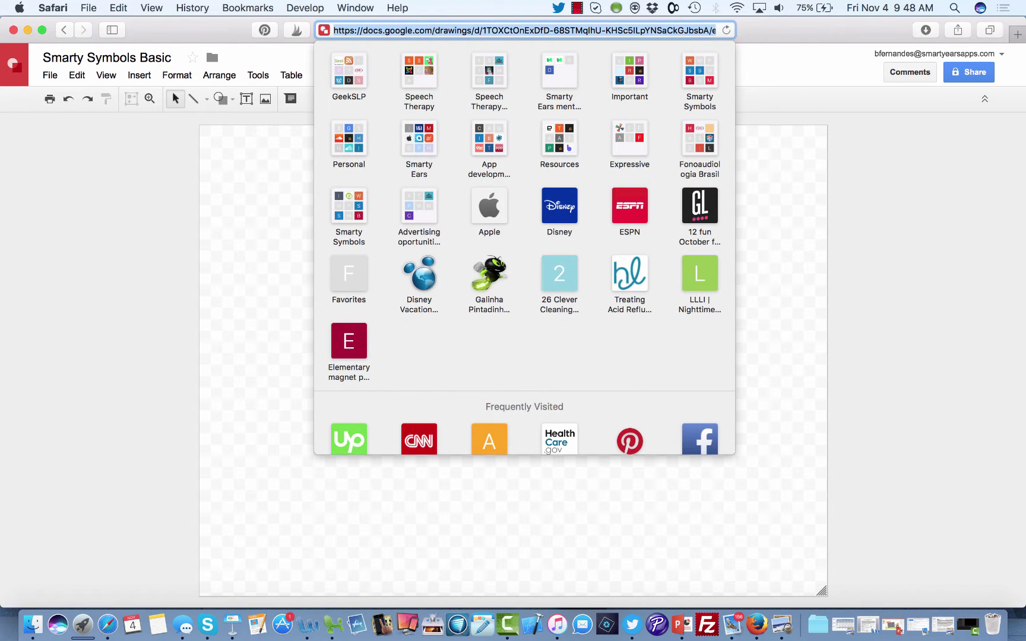
key("BackSpace")
type("google.com")
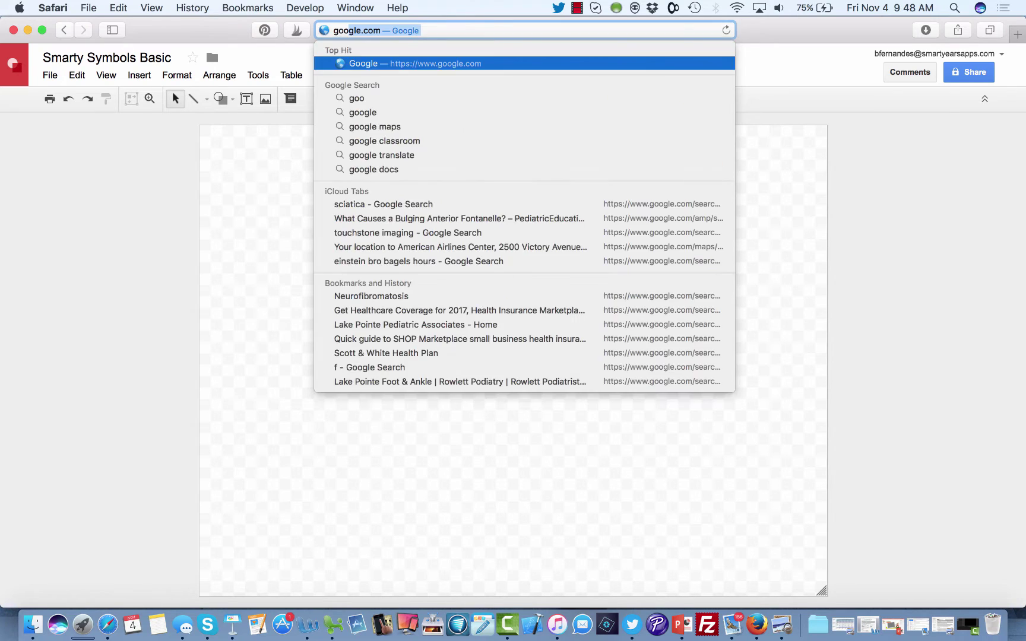
key("Return")
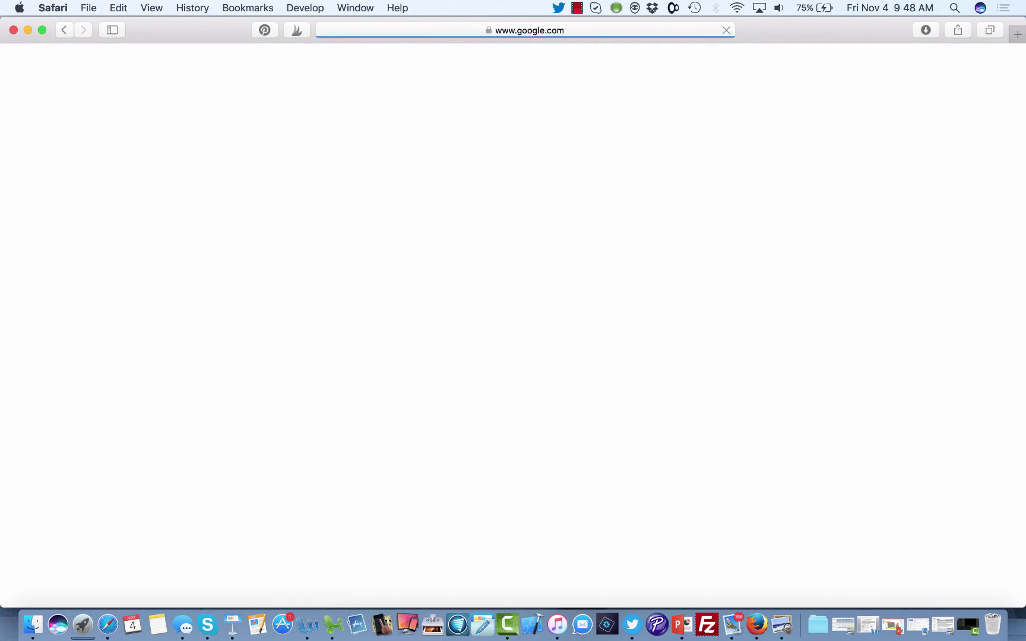
type("goog")
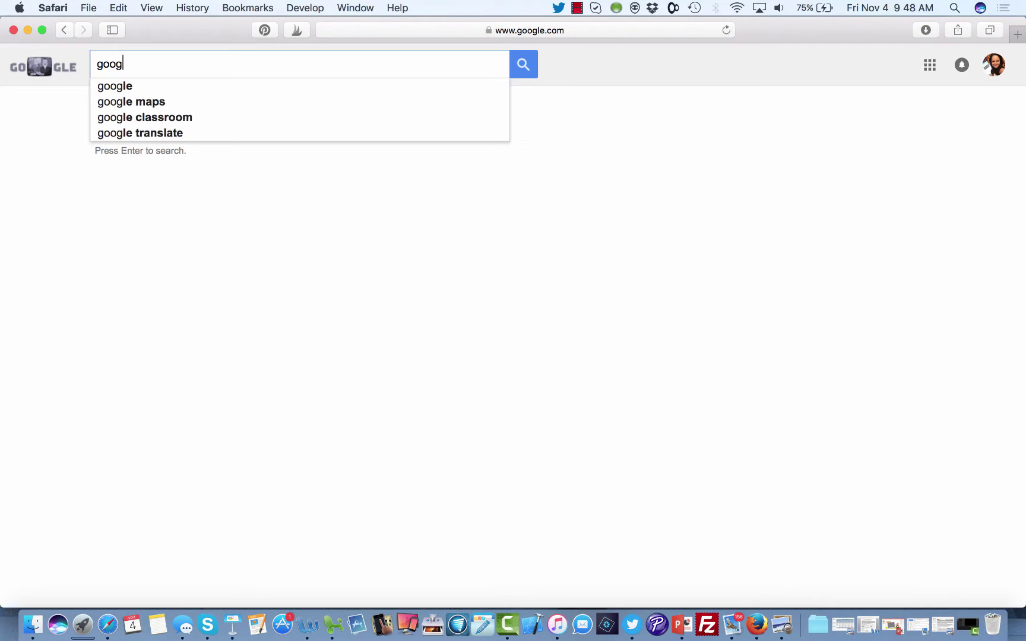
type("le drawings")
key("Return")
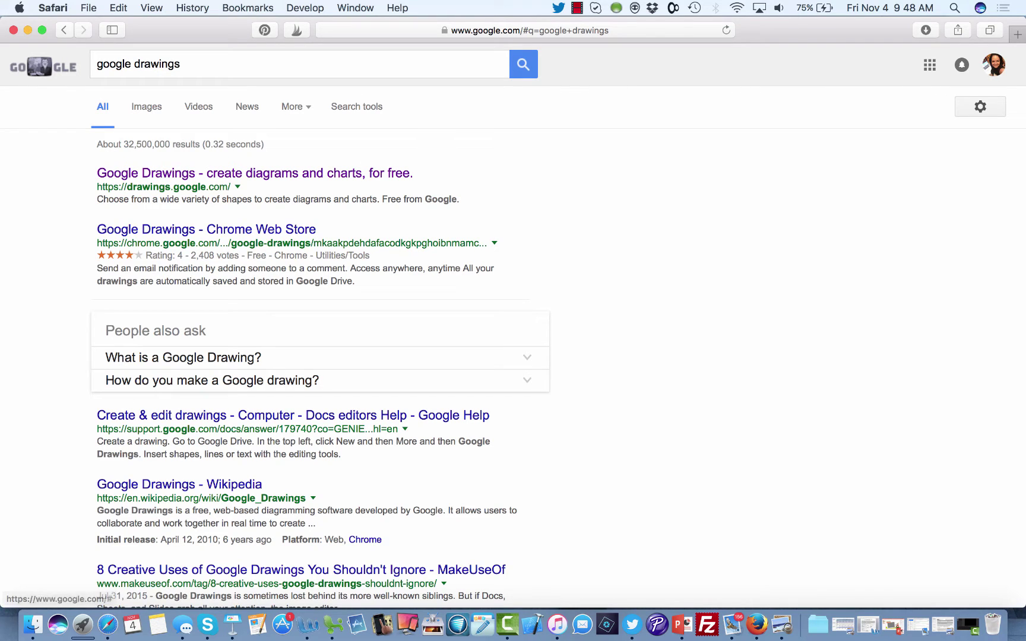
Open Google Drawings from the results and title the new drawing 'Smarty Symbols'.
left_click(256, 173)
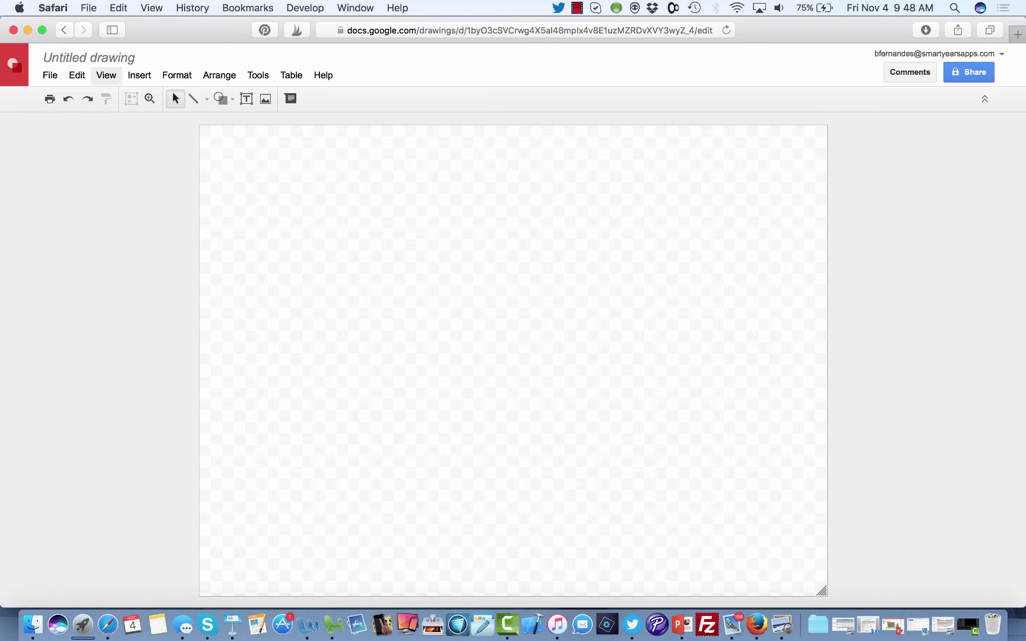
left_click(89, 58)
type("Smarty ")
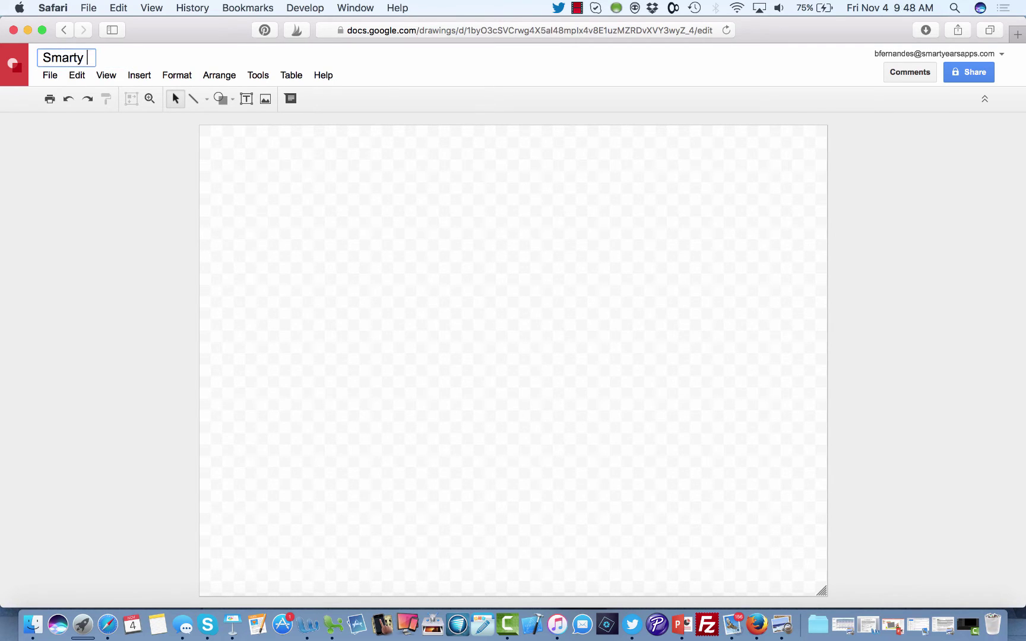
type("Symbols")
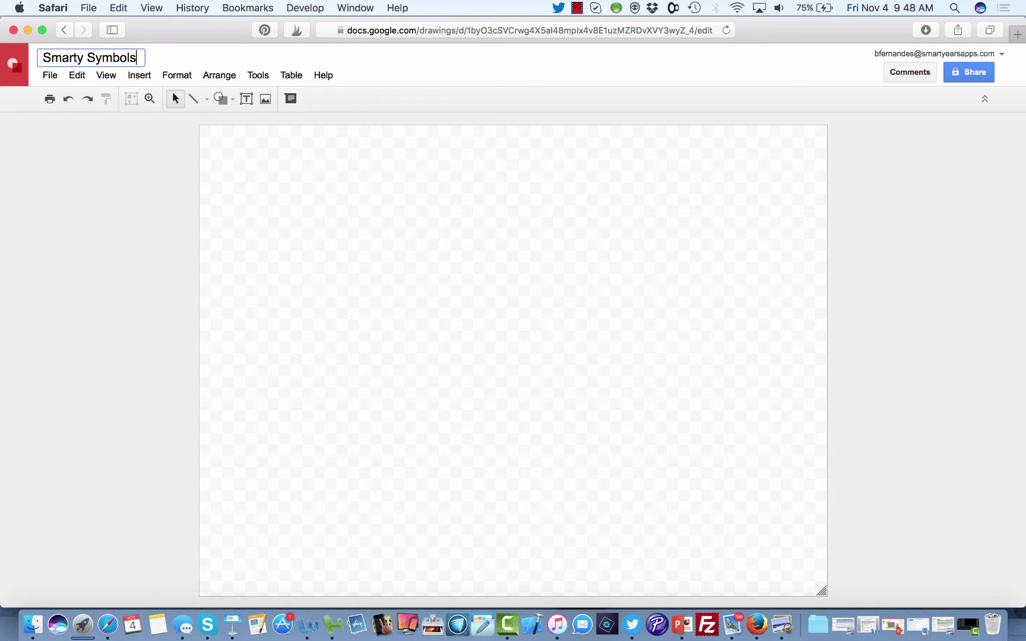
key("Return")
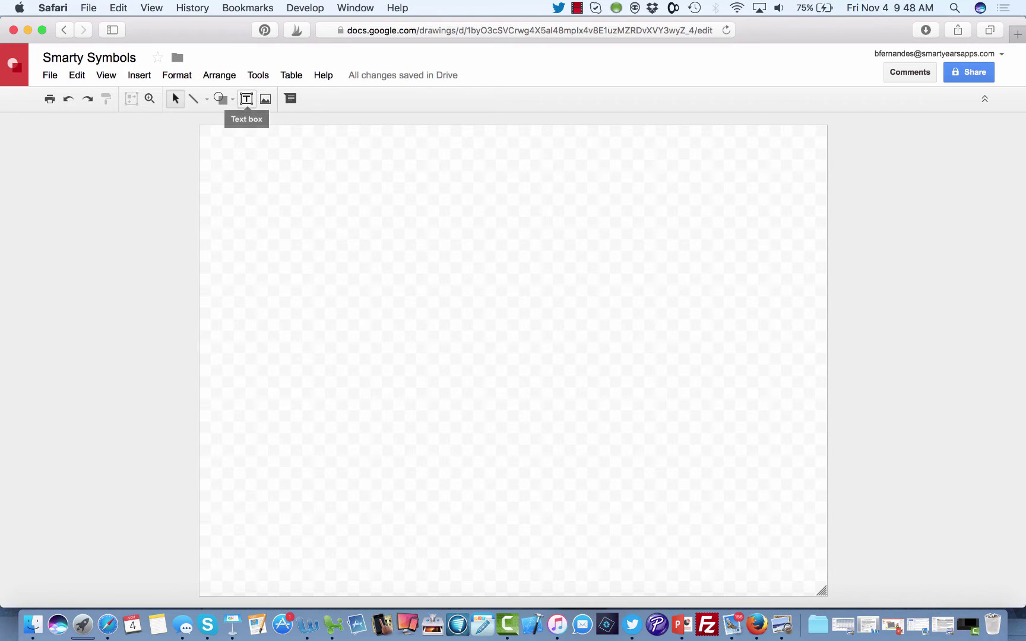
Draw a rectangle shape as a square near the top-left of the page.
left_click(221, 99)
mouse_move(249, 123)
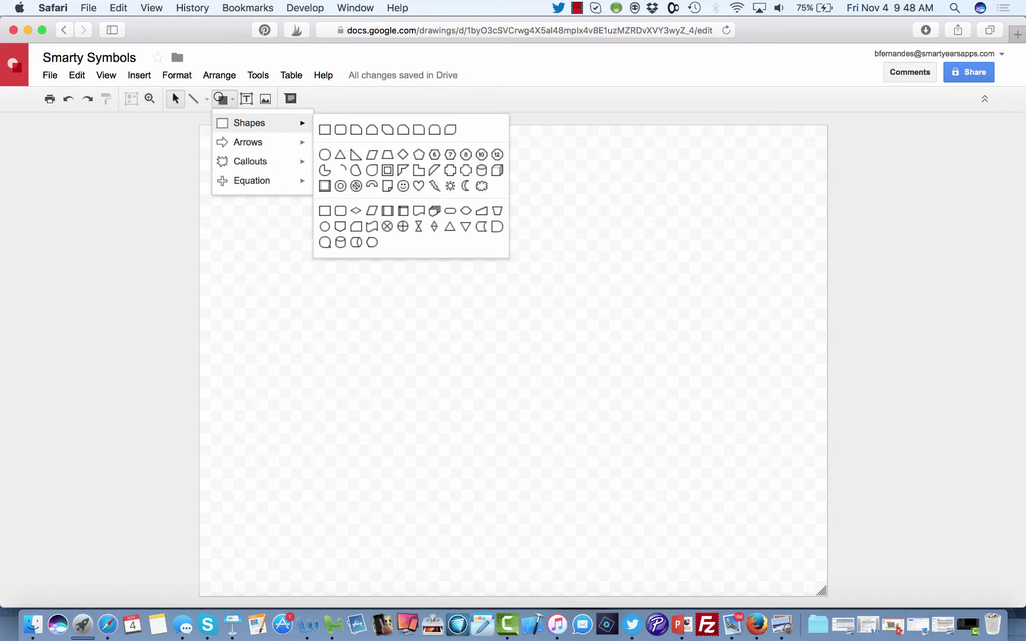
left_click(325, 129)
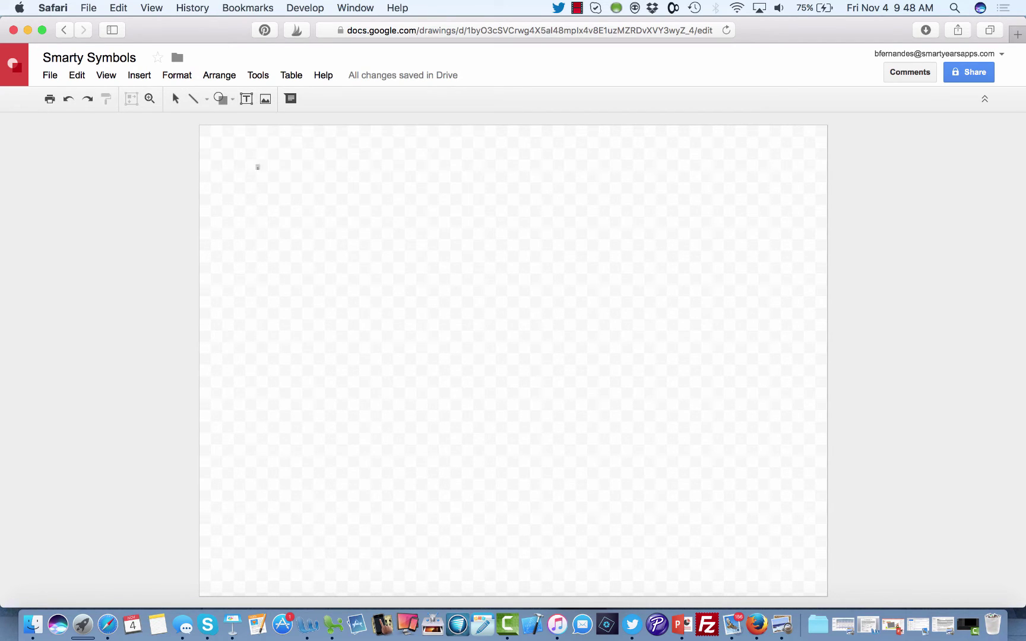
left_click_drag(223, 142, 351, 265)
left_click(385, 245)
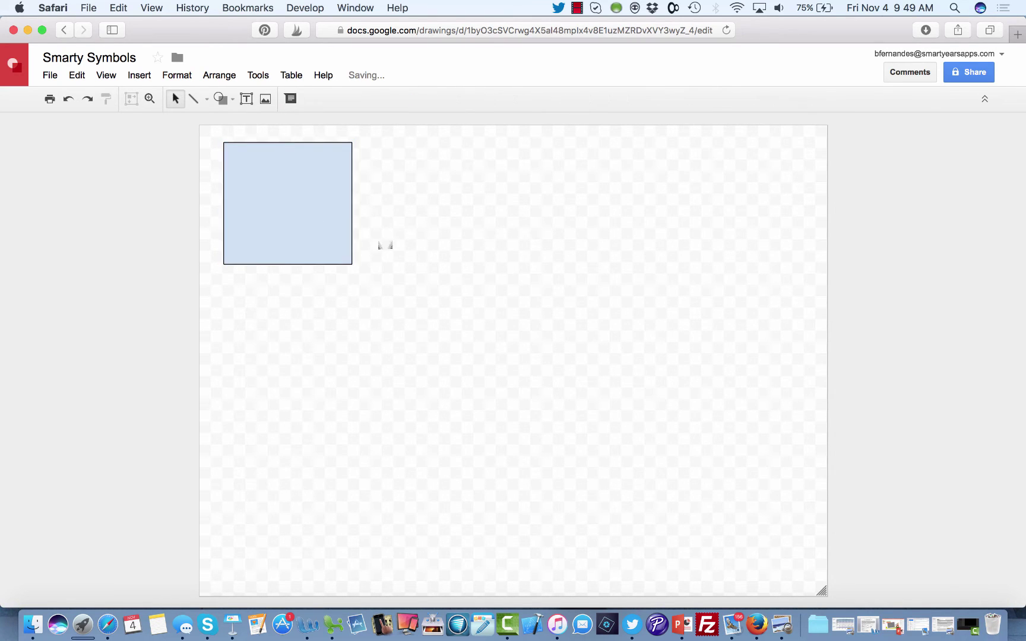
left_click(332, 238)
Give the square a 2px outline and a yellow fill, and copy it.
left_click(342, 98)
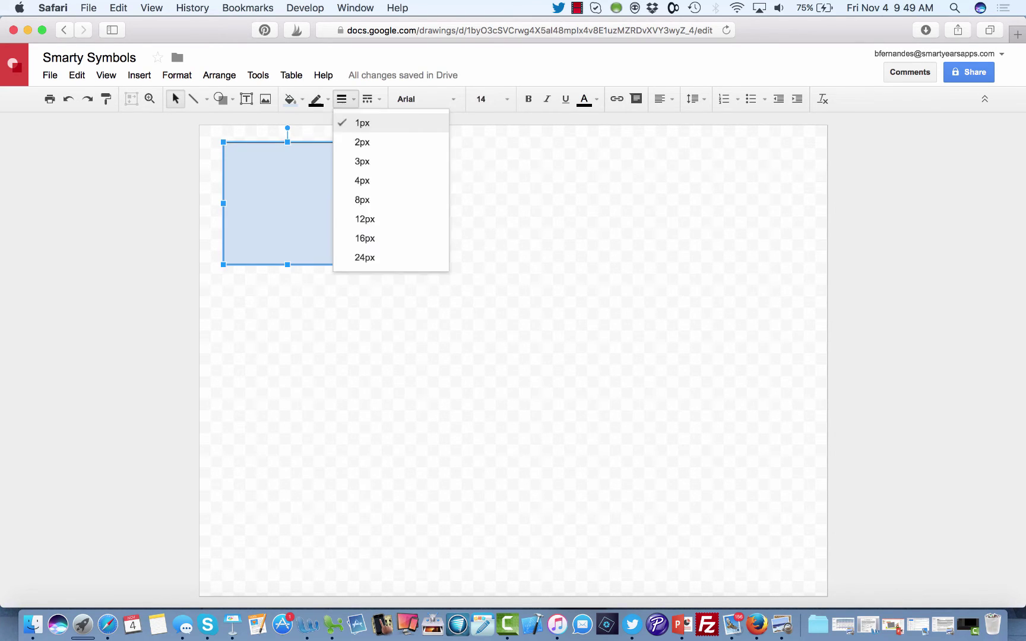
left_click(362, 142)
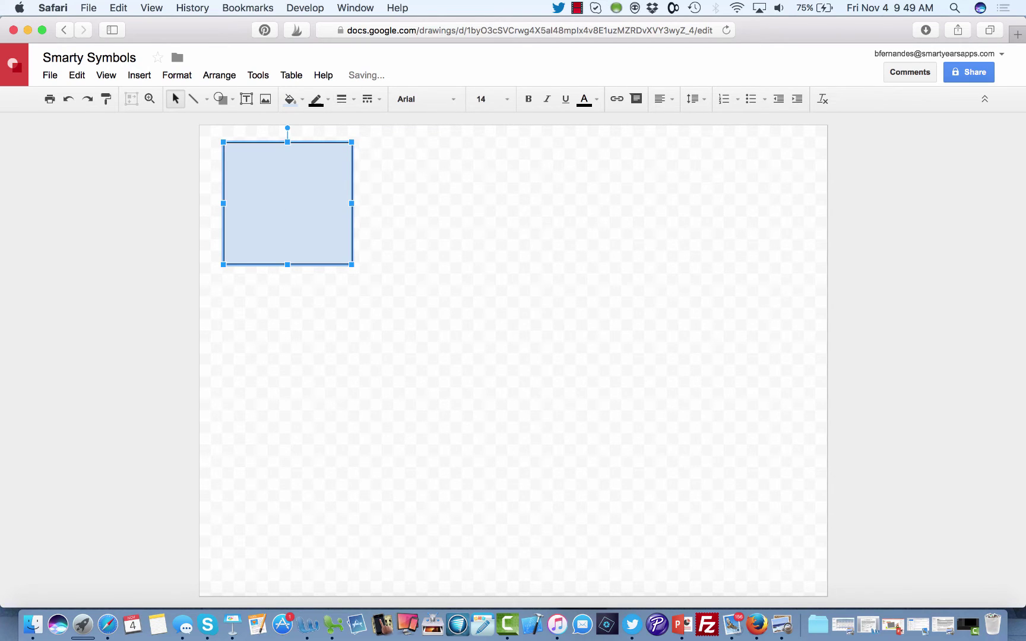
left_click(357, 170)
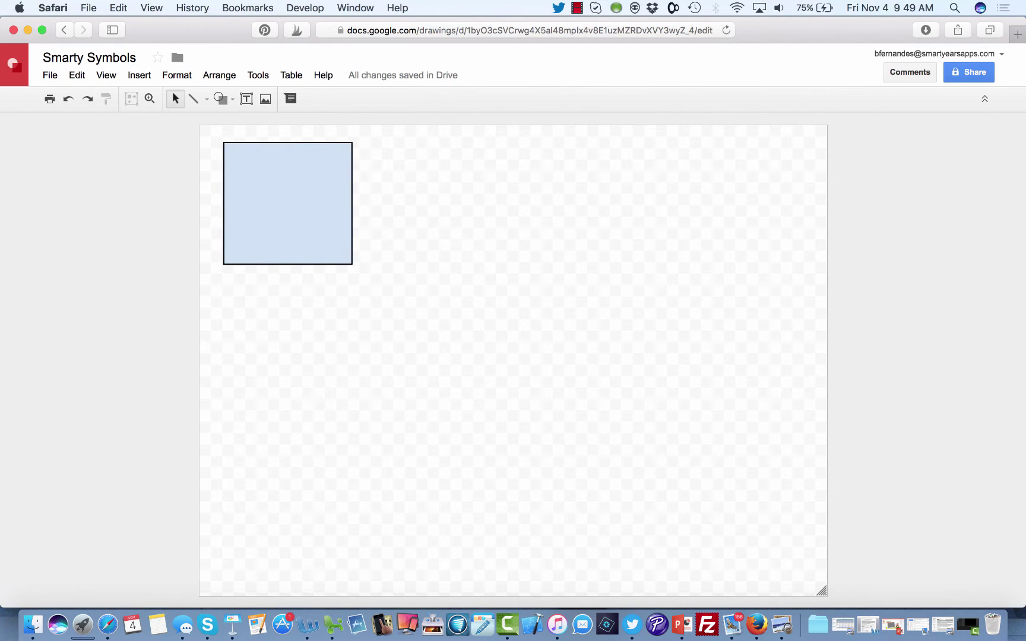
left_click(288, 211)
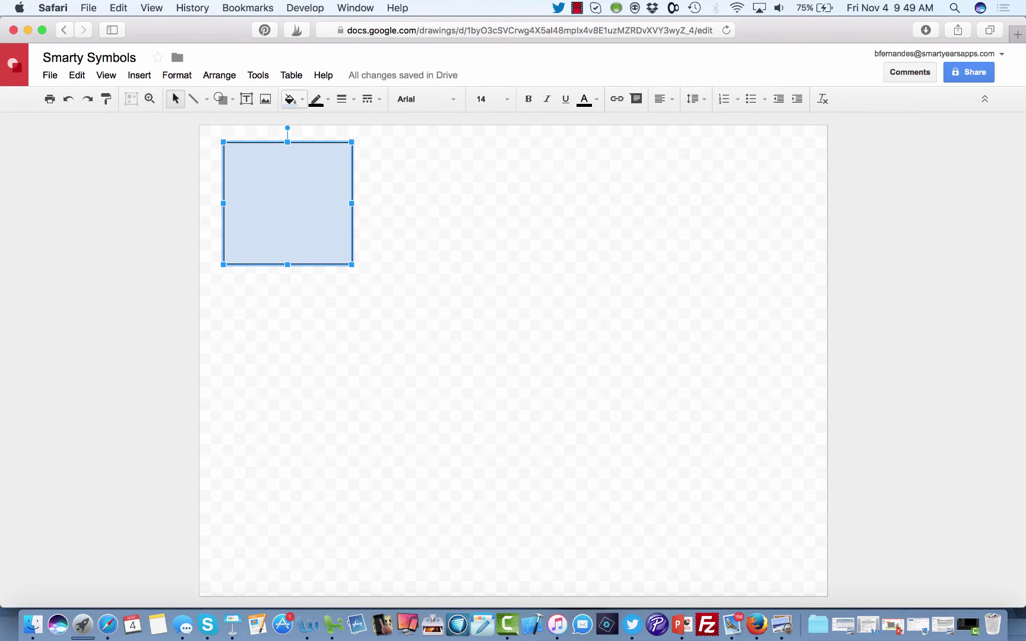
left_click(290, 99)
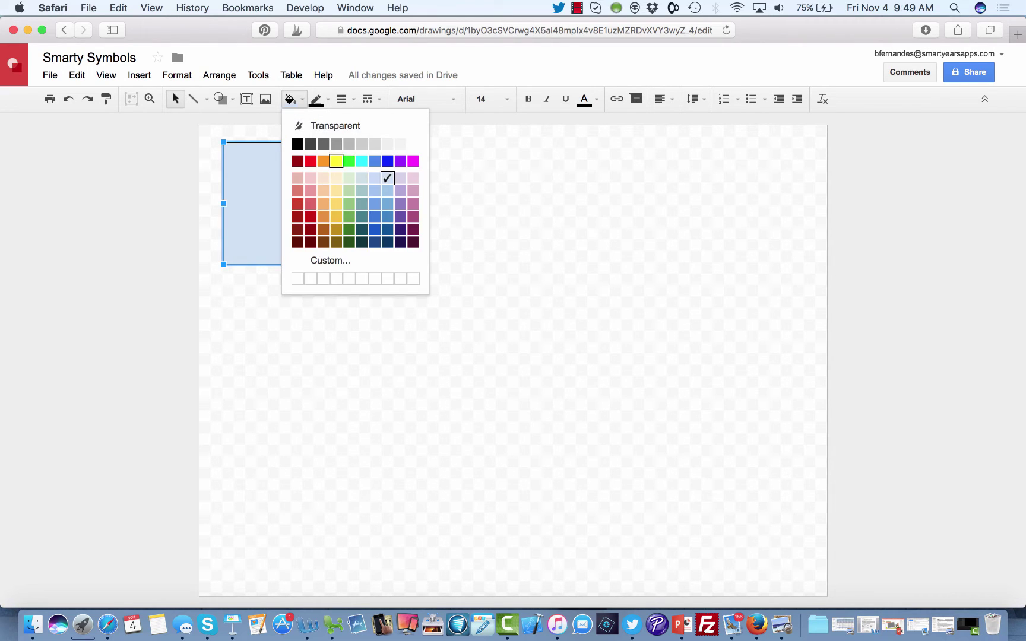
left_click(335, 160)
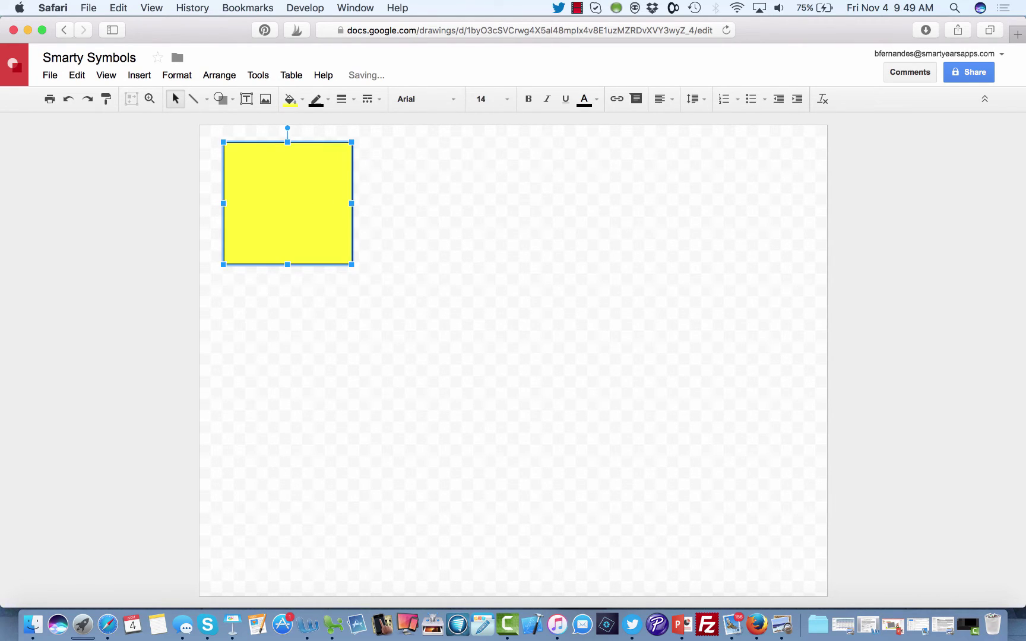
key("super+c")
Paste three copies of the yellow square and line them up to its right.
key("super+v")
left_click_drag(327, 199, 443, 188)
key("super+v")
left_click_drag(365, 215, 608, 193)
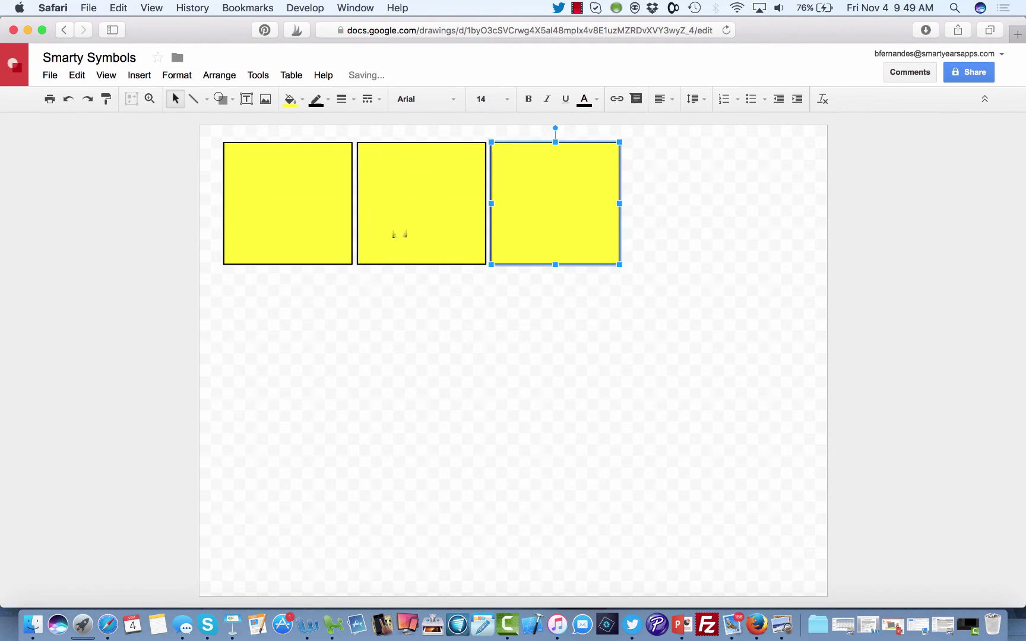
key("super+v")
left_click_drag(271, 255, 637, 223)
Select all four yellow squares and shift the row to the right.
left_click(594, 285)
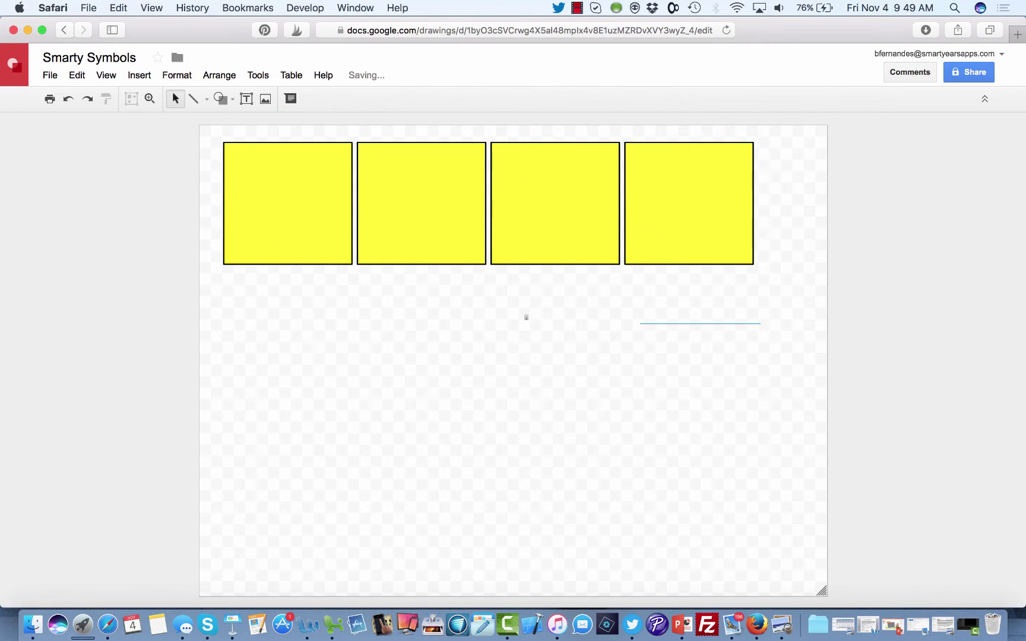
left_click_drag(640, 324, 217, 125)
left_click_drag(257, 190, 281, 189)
key("Escape")
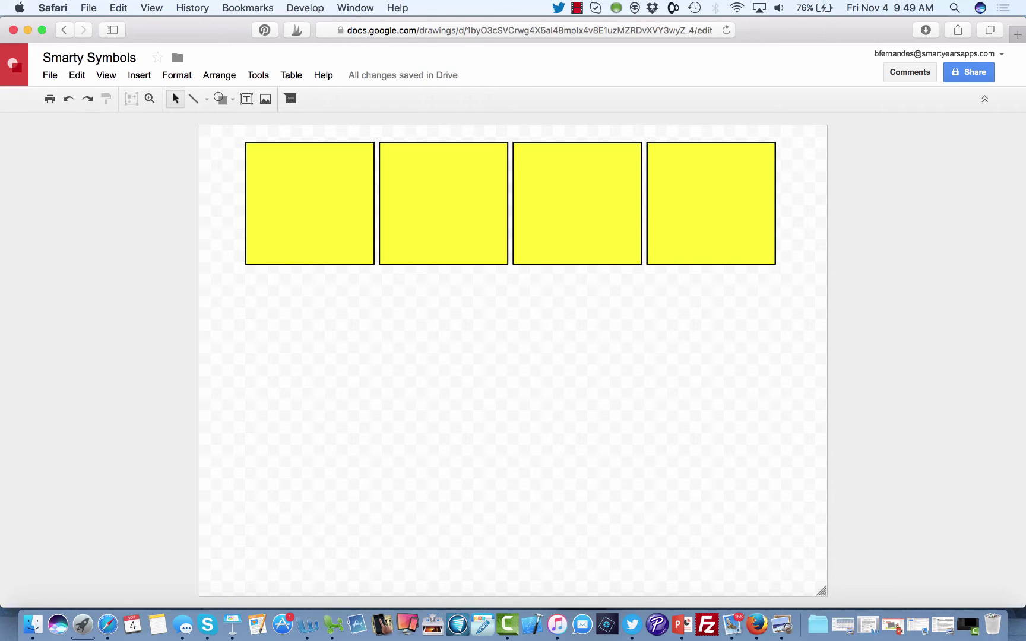
Start an image insert by URL, then bring up Safari's 'All Images | Smarty Symbols' window.
left_click(266, 99)
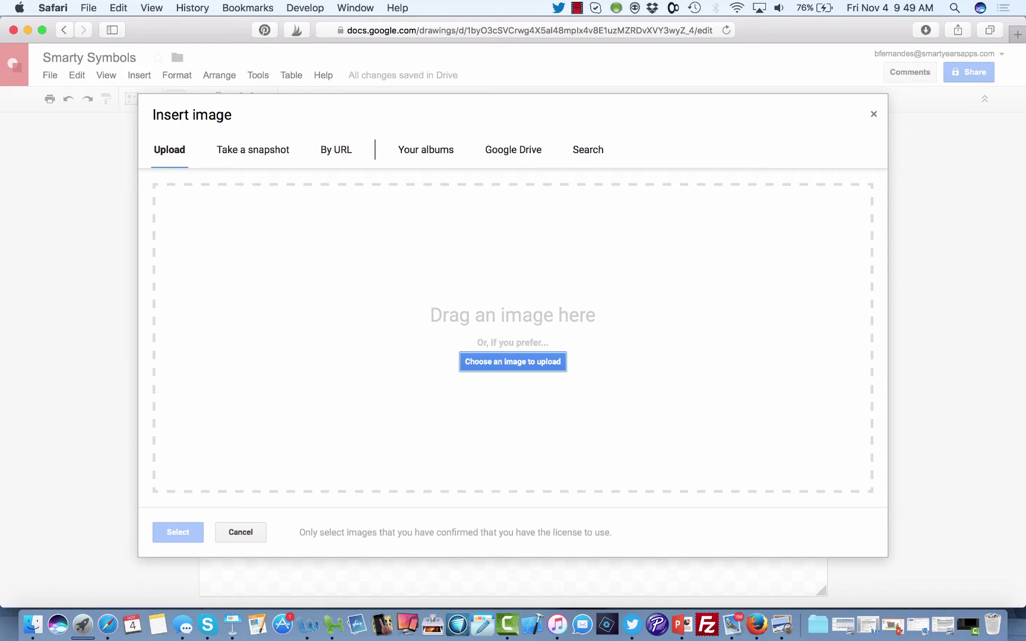
left_click(336, 149)
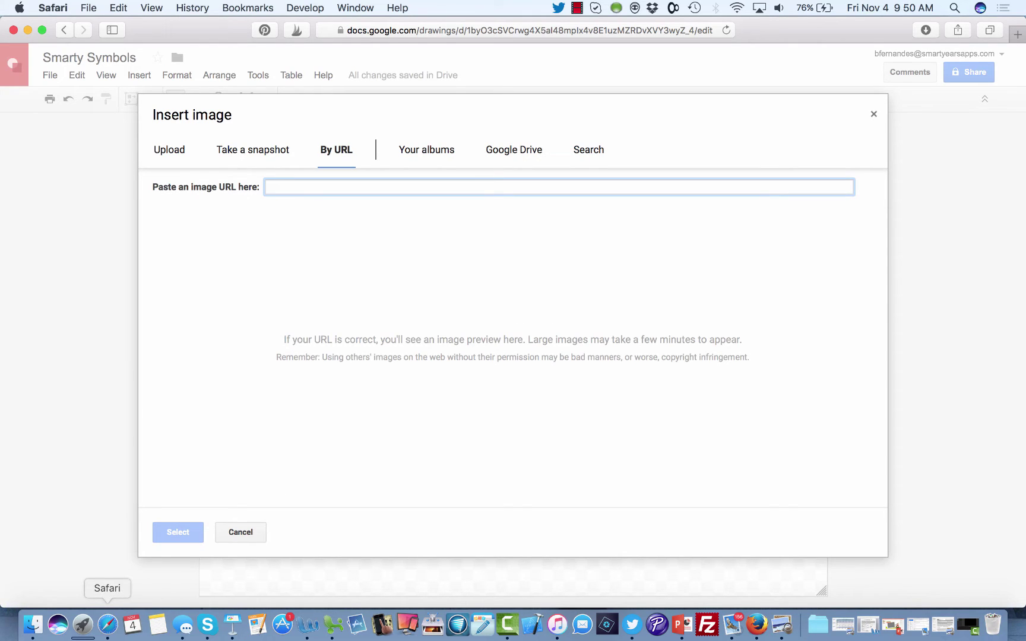
right_click(108, 625)
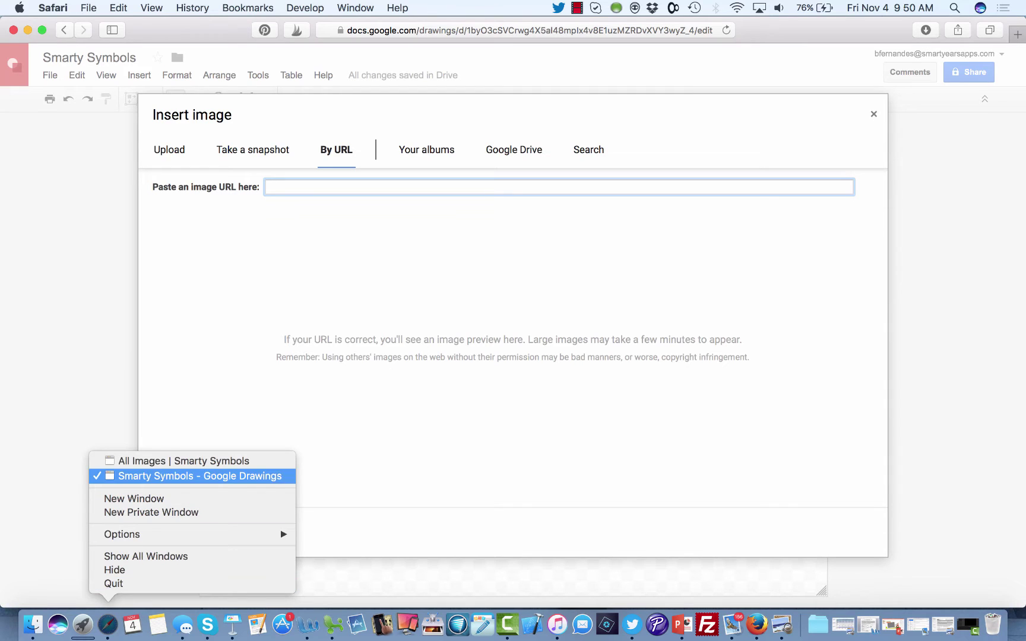
left_click(183, 461)
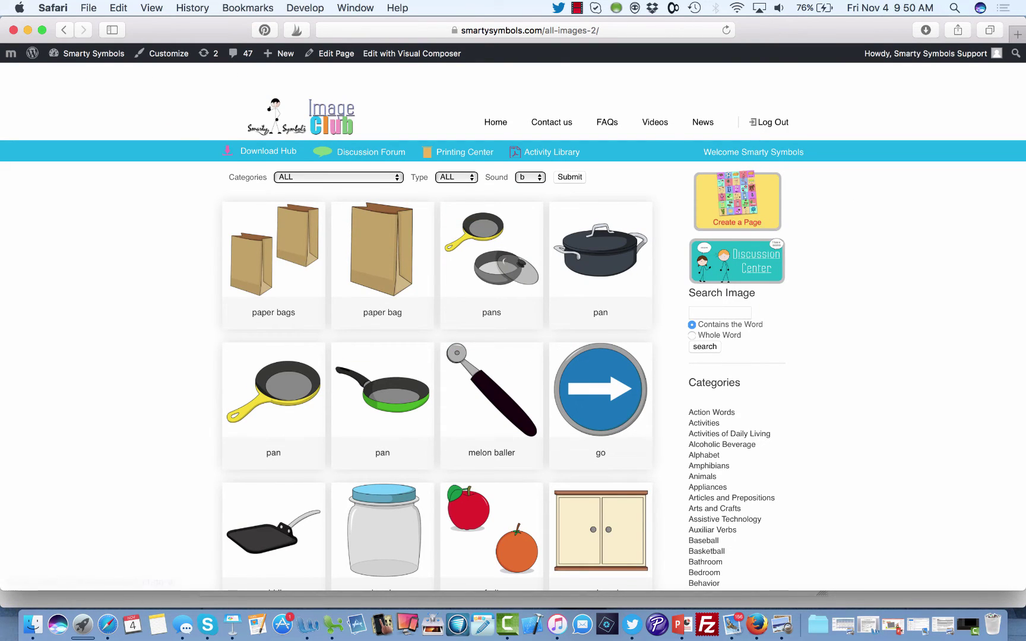
Scroll the Smarty Symbols gallery to the cupboard symbol and open its page.
scroll(437, 380, "down", 15)
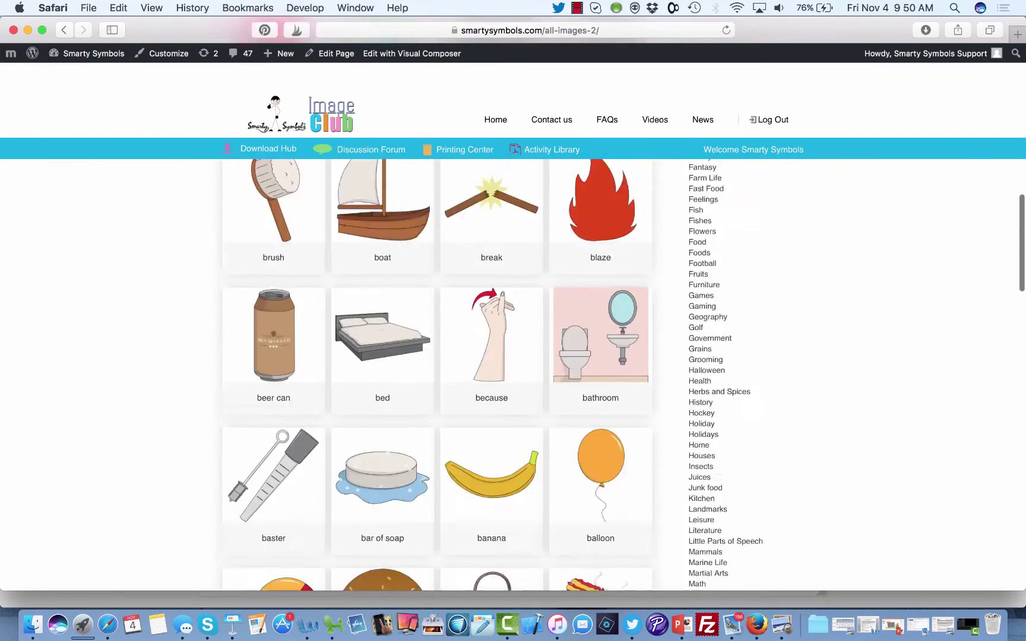
scroll(437, 380, "down", 10)
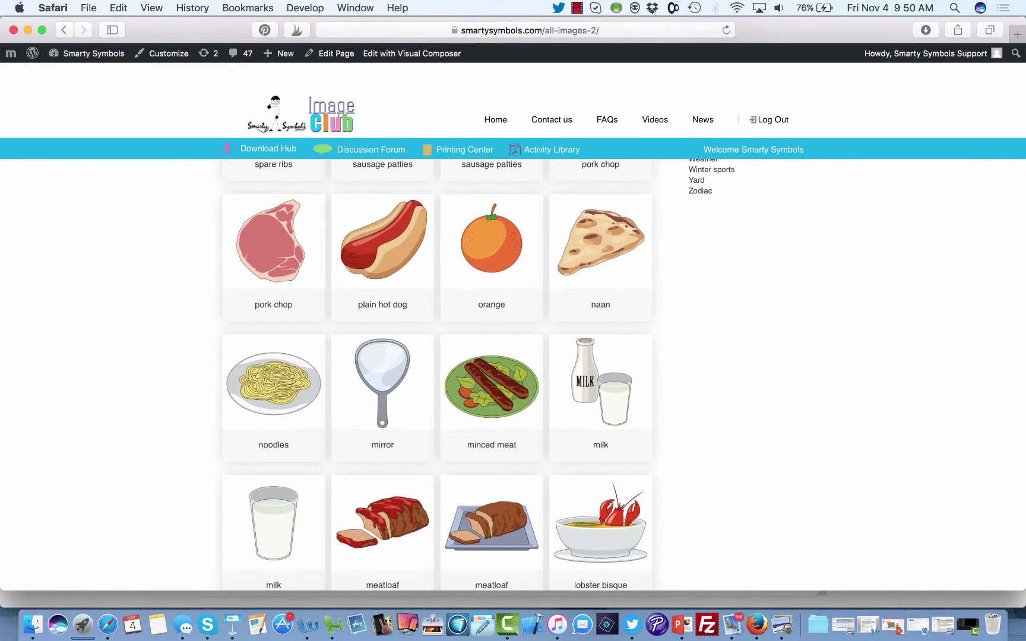
scroll(437, 380, "down", 4)
scroll(437, 380, "up", 20)
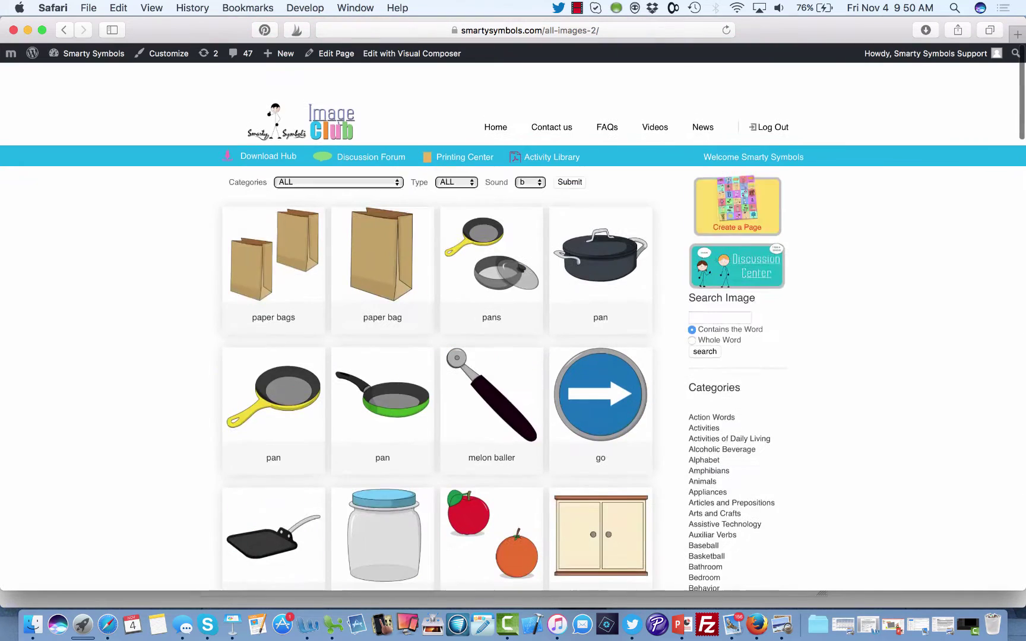
scroll(437, 380, "down", 3)
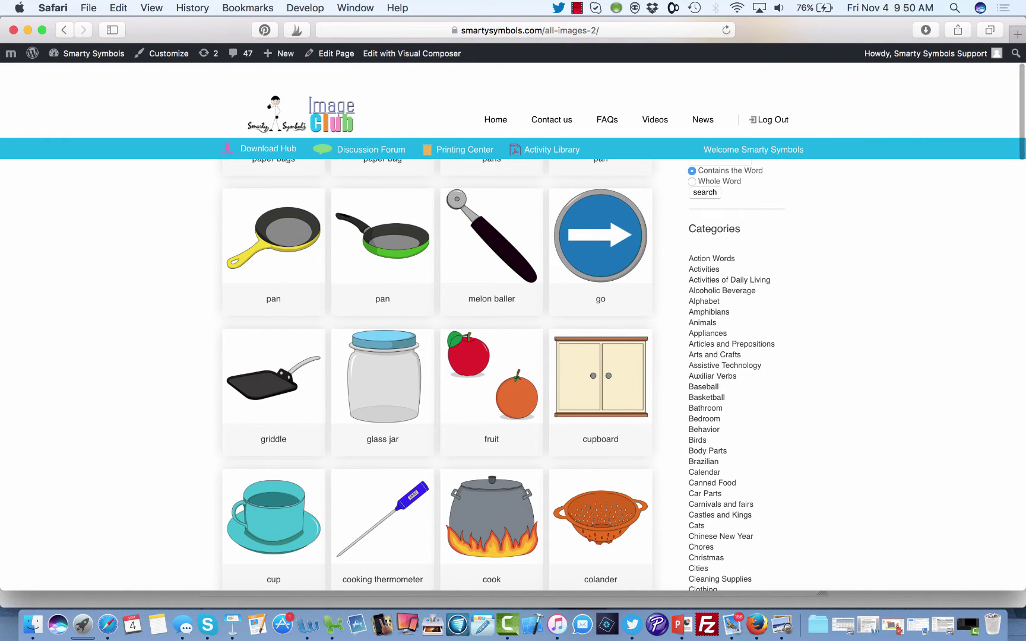
scroll(437, 380, "up", 3)
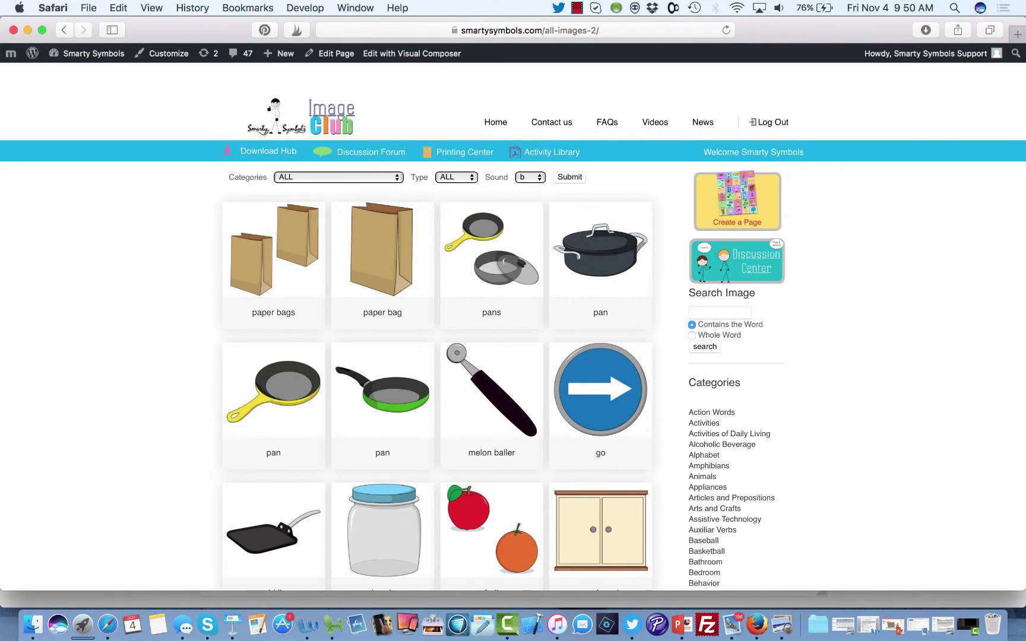
scroll(437, 380, "down", 3)
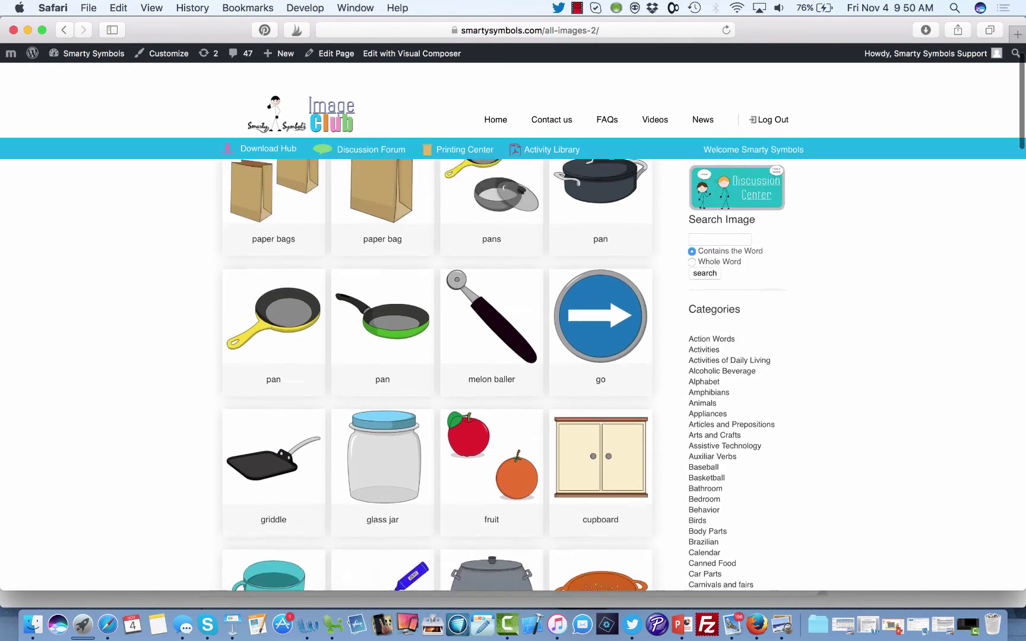
scroll(437, 380, "up", 3)
scroll(437, 380, "down", 3)
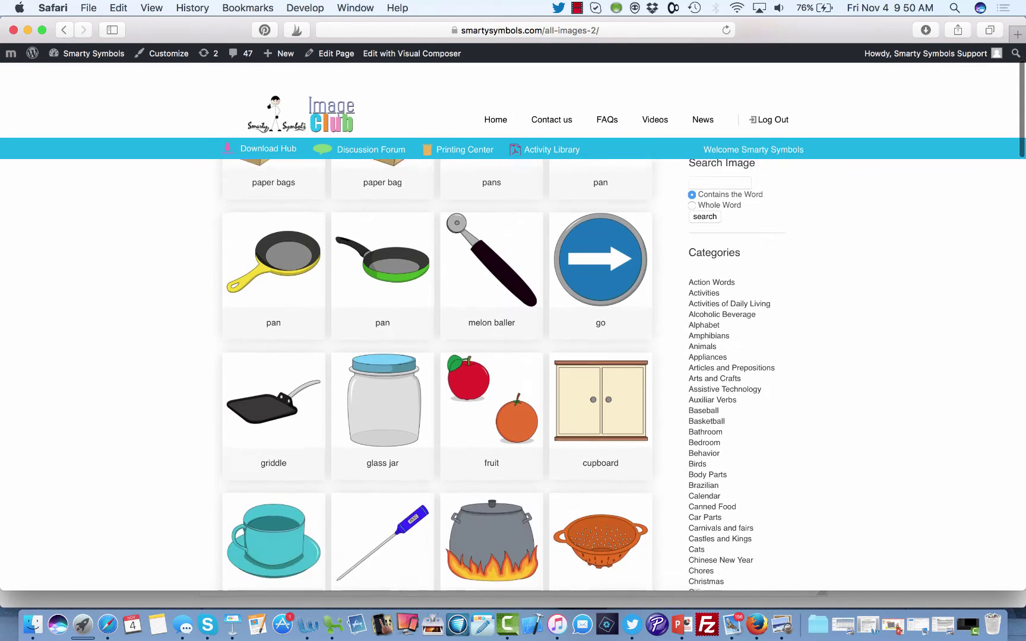
mouse_move(600, 385)
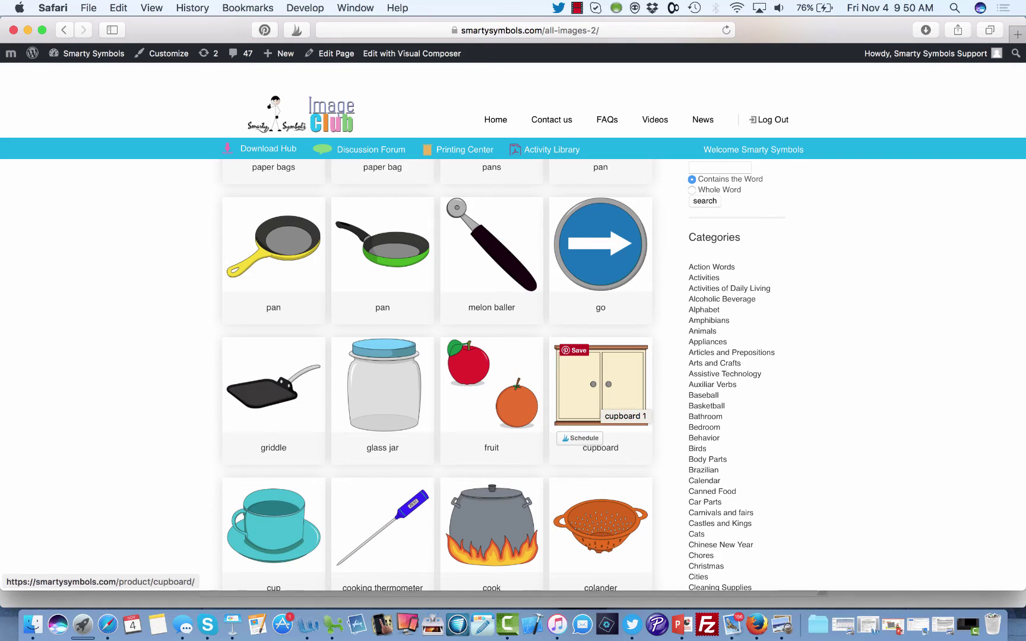
left_click(600, 385)
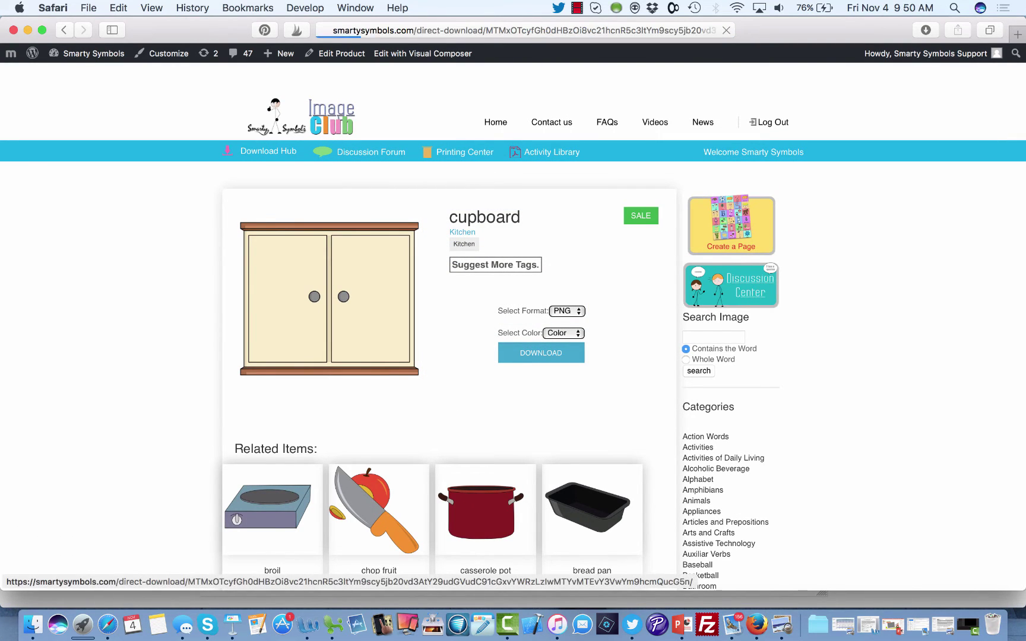
Download cupboard.png, preview it, and copy the cupboard picture's download link.
left_click(541, 352)
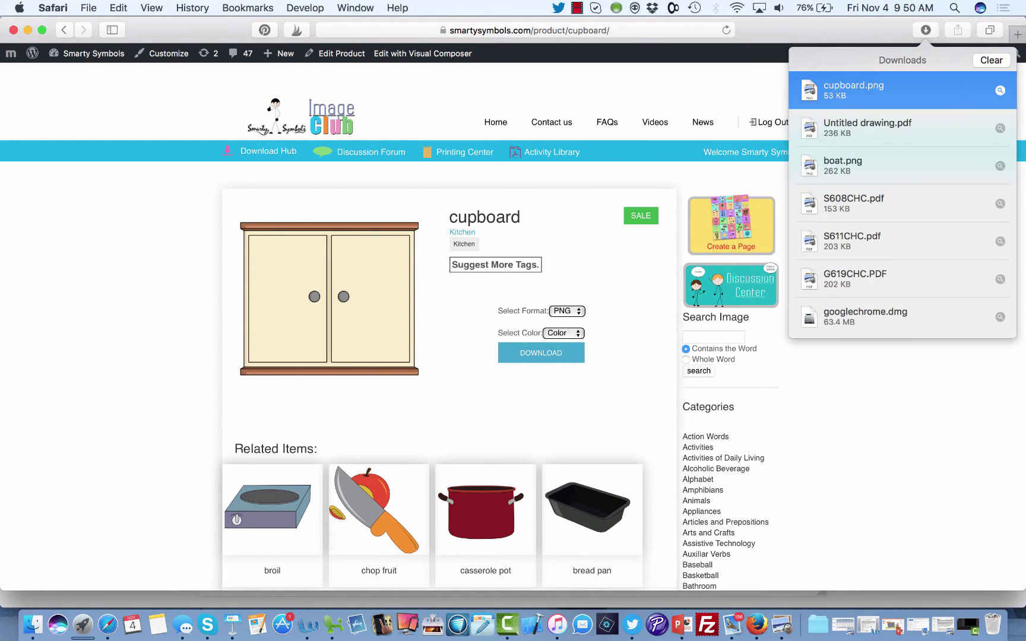
double_click(861, 91)
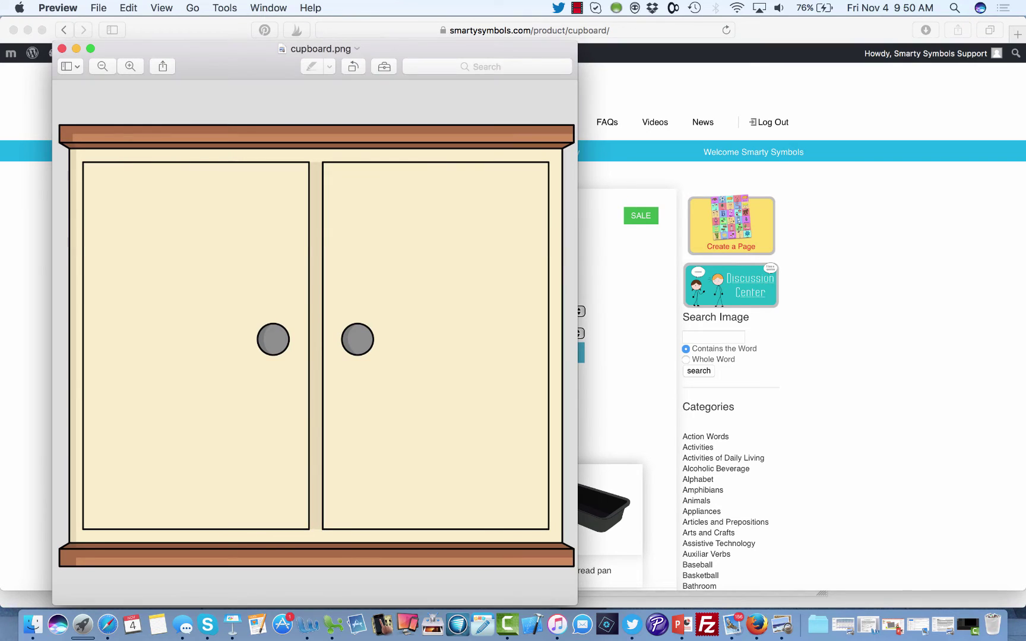
left_click(61, 48)
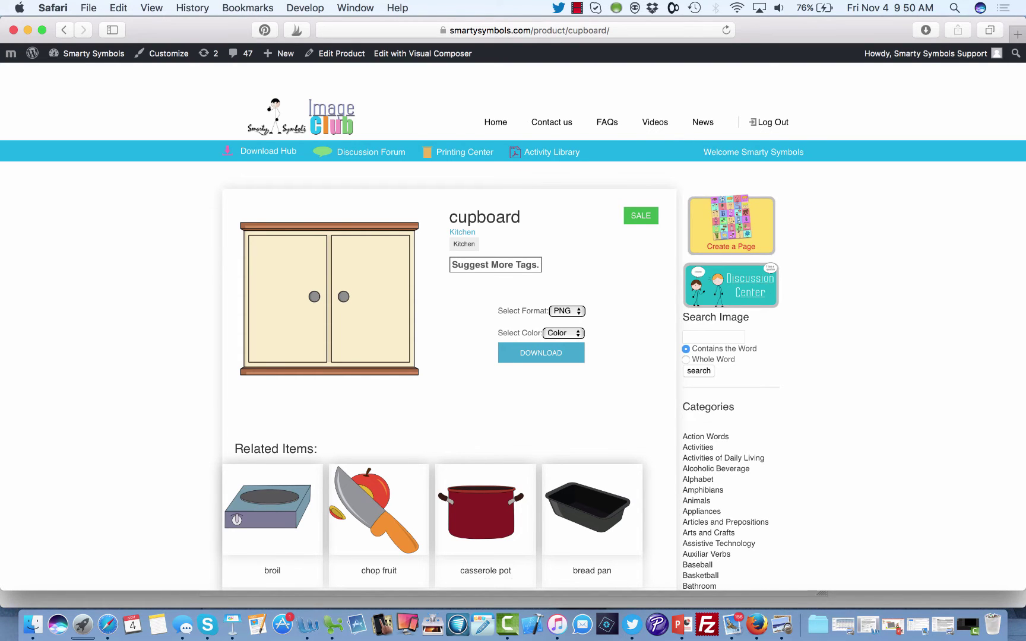
right_click(535, 352)
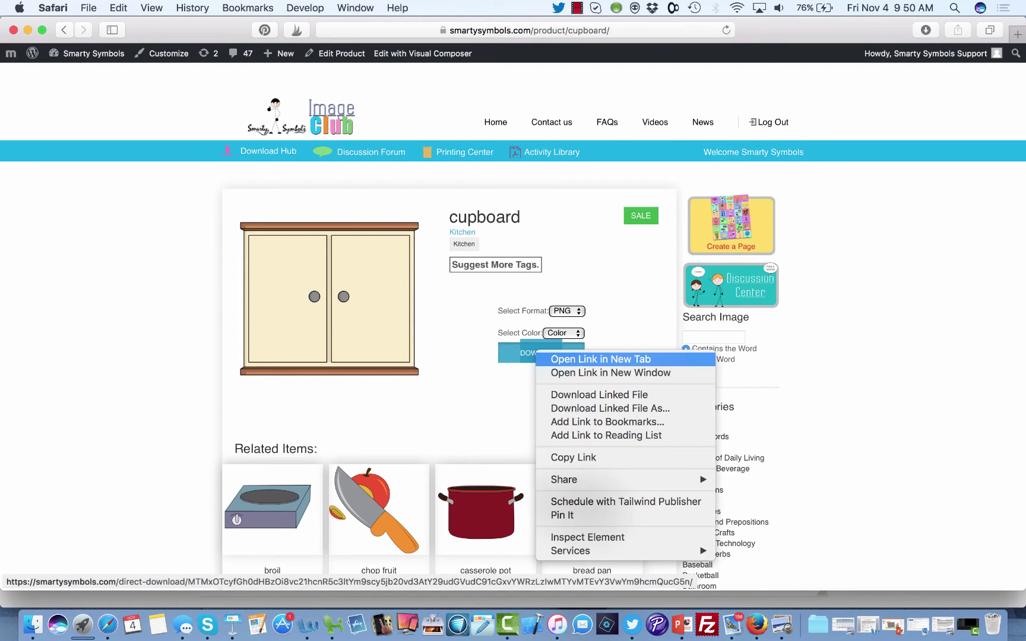
left_click(573, 458)
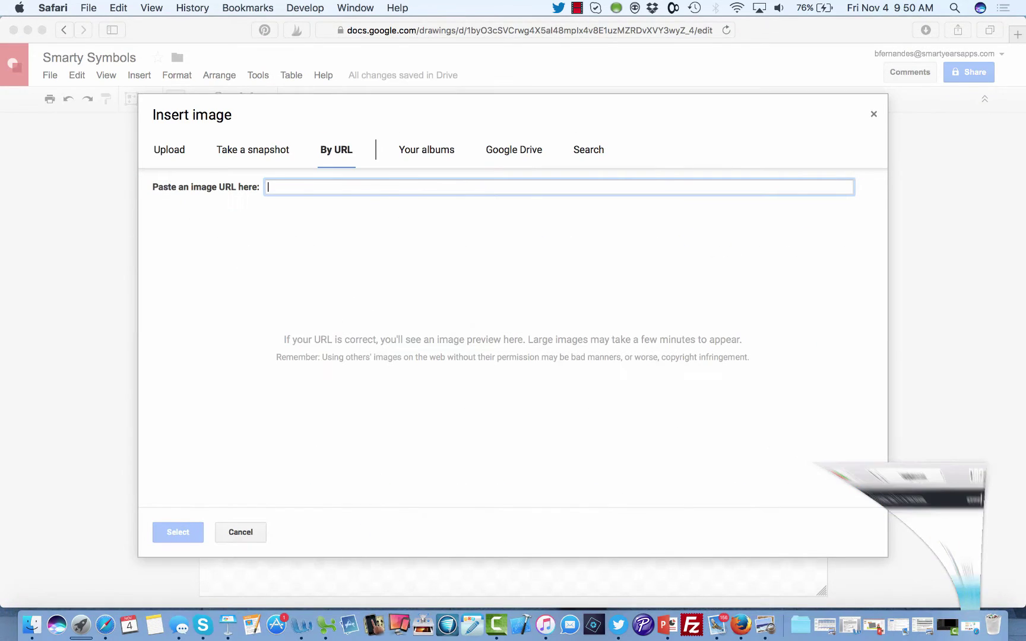
Insert the cupboard picture by URL, shrink it, and centre it in the first yellow square.
type("https://smartysymbols.com/direct-download/MTMxOTcyfGh0dHBzOi8vc21hcnR5c3ltYm9scy5jb20vd3AtY29udGVudC91cGxvYWRzLzIwMTYvMTEvY3VwYm9hcmQucG5n/")
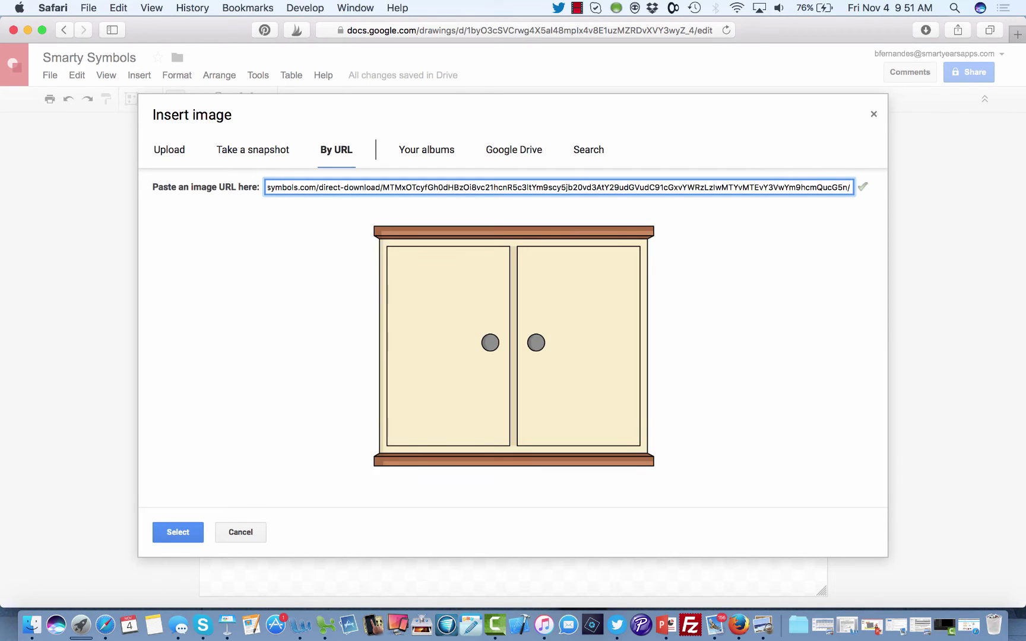
key("Escape")
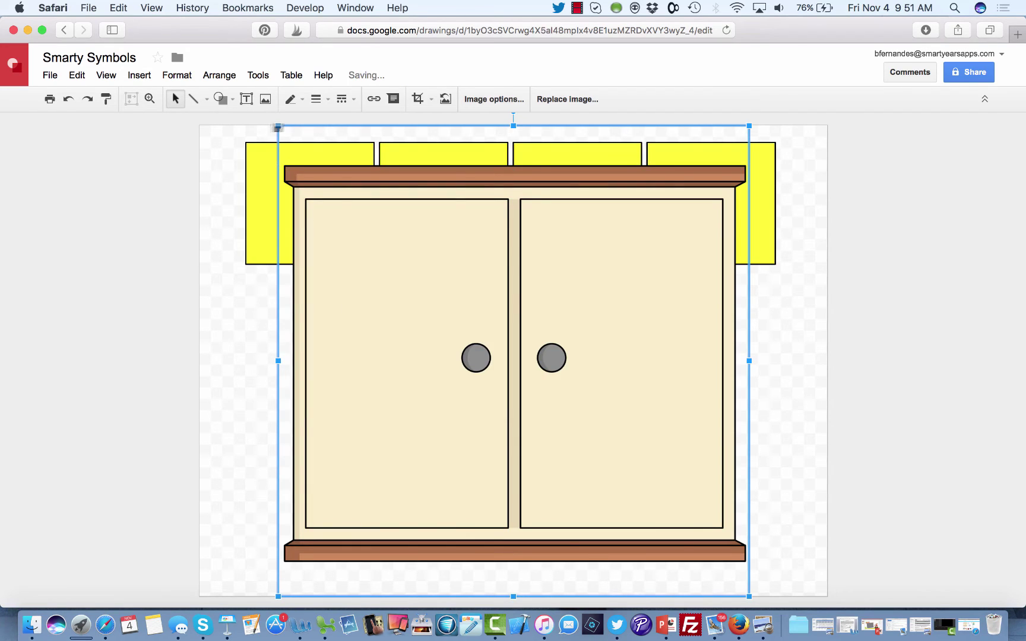
left_click_drag(278, 127, 304, 181)
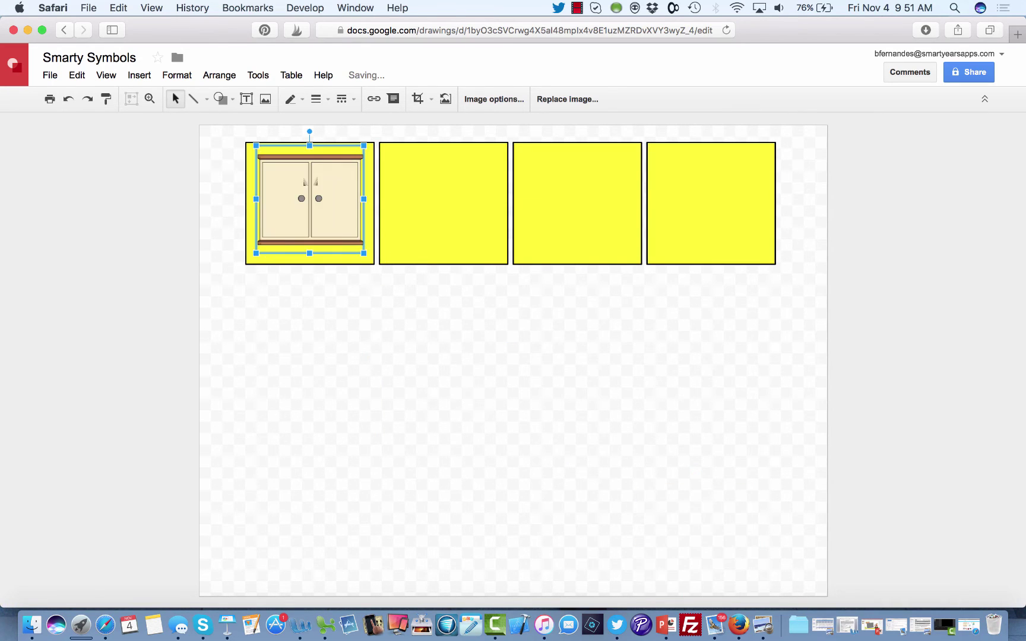
left_click_drag(363, 253, 354, 242)
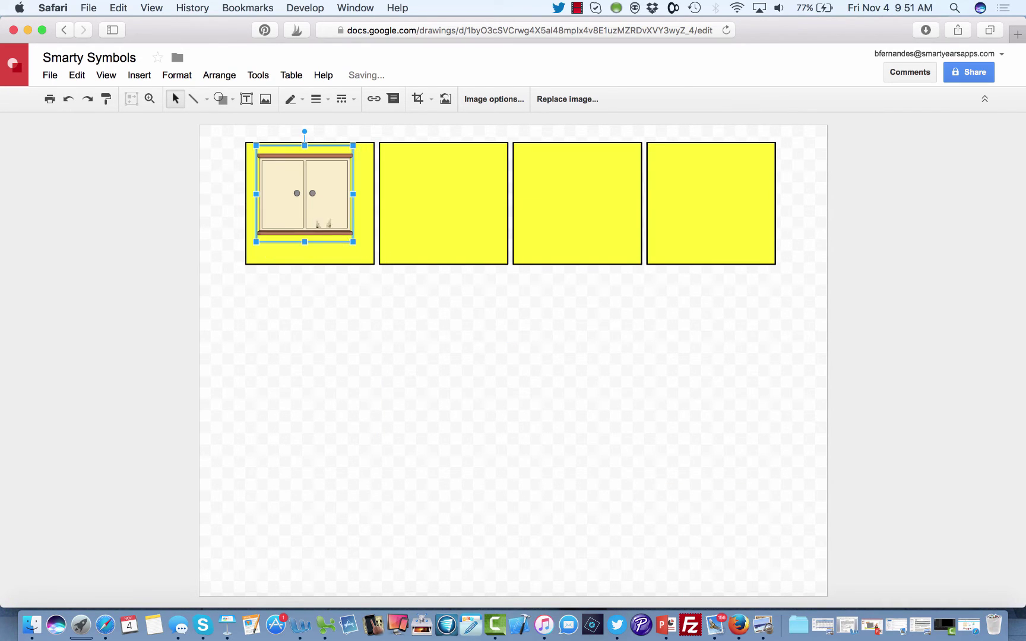
left_click_drag(304, 196, 311, 193)
Draw an empty text box along the bottom of the first square.
key("Escape")
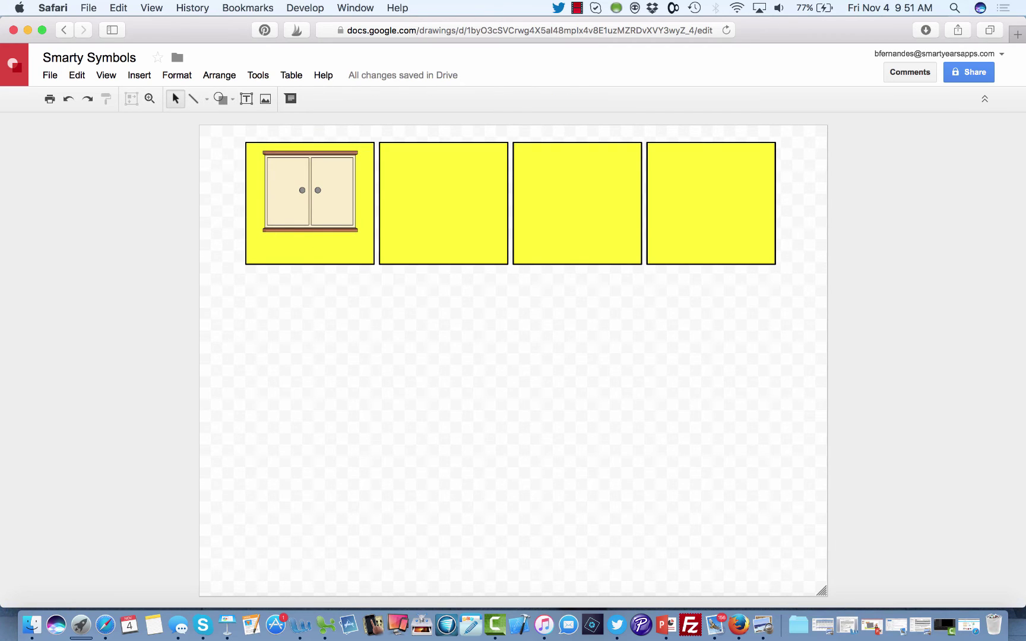
left_click(246, 99)
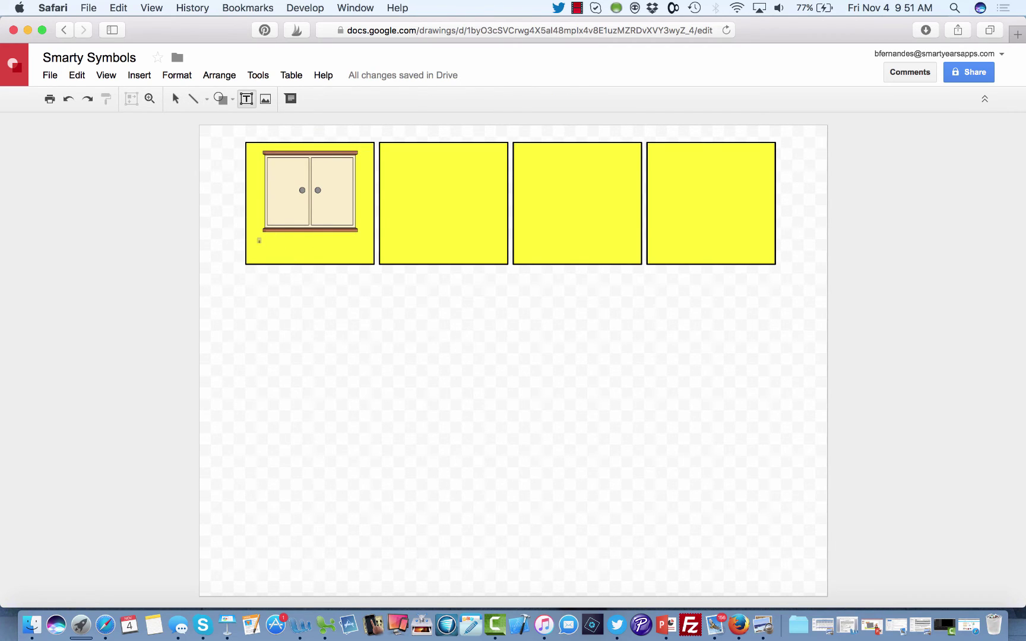
left_click_drag(253, 234, 368, 260)
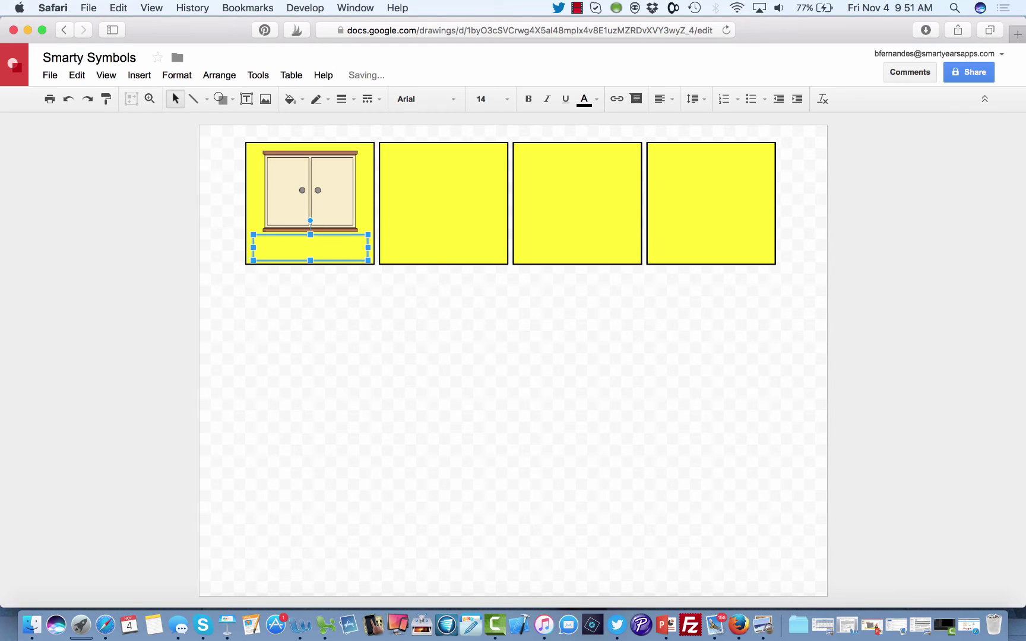
Label the picture 'Cupboard', centre the label, and start another image insert.
type("Cup")
type("board")
left_click_drag(370, 245, 394, 244)
key("Escape")
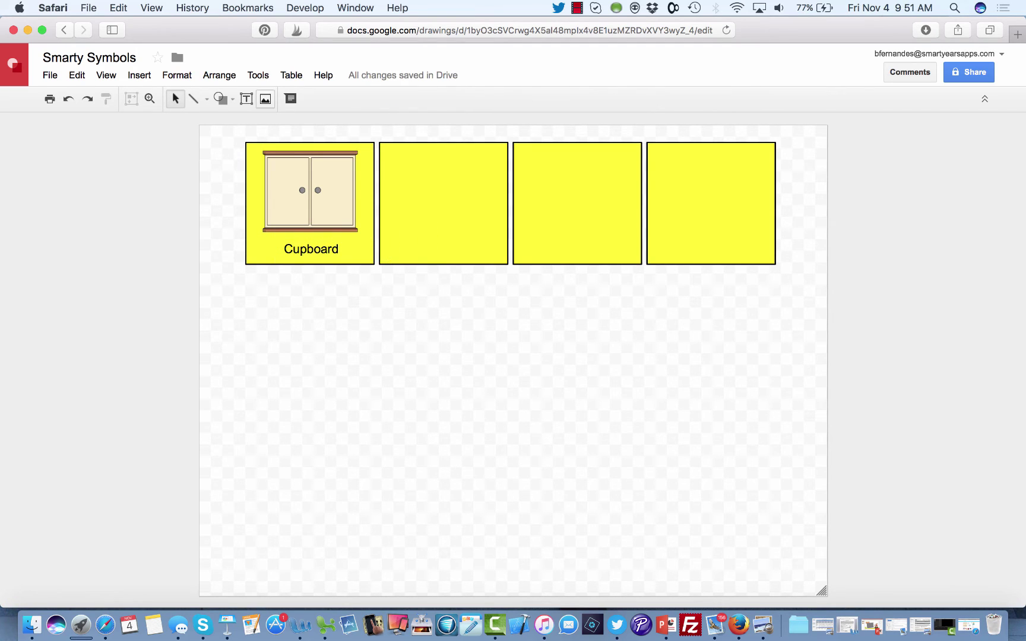
left_click(265, 100)
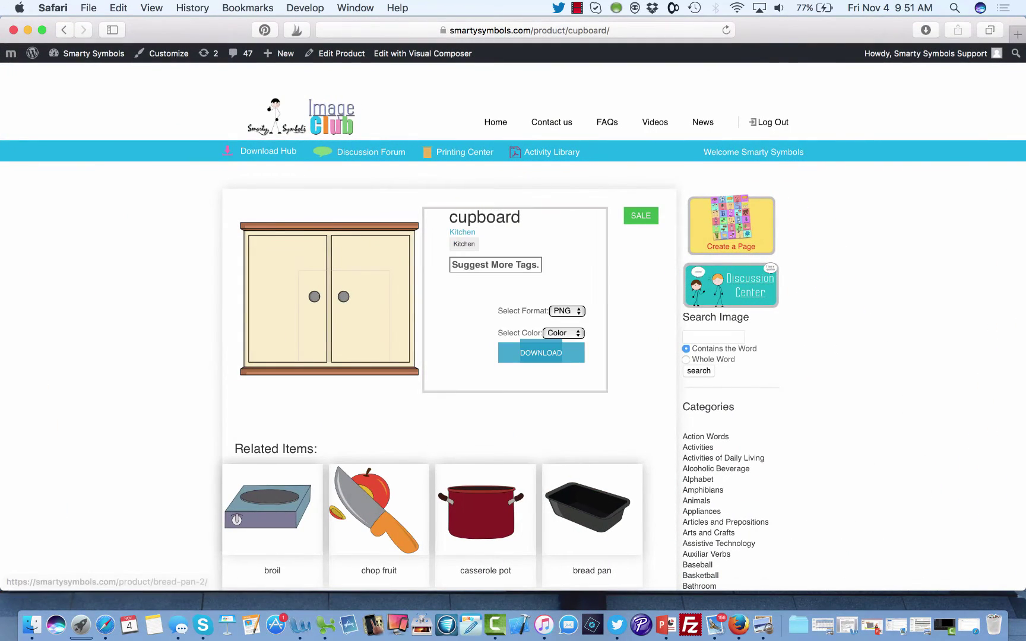
Browse the Action Words category and open the girl-with-dog 'adore' symbol's page.
left_click(713, 337)
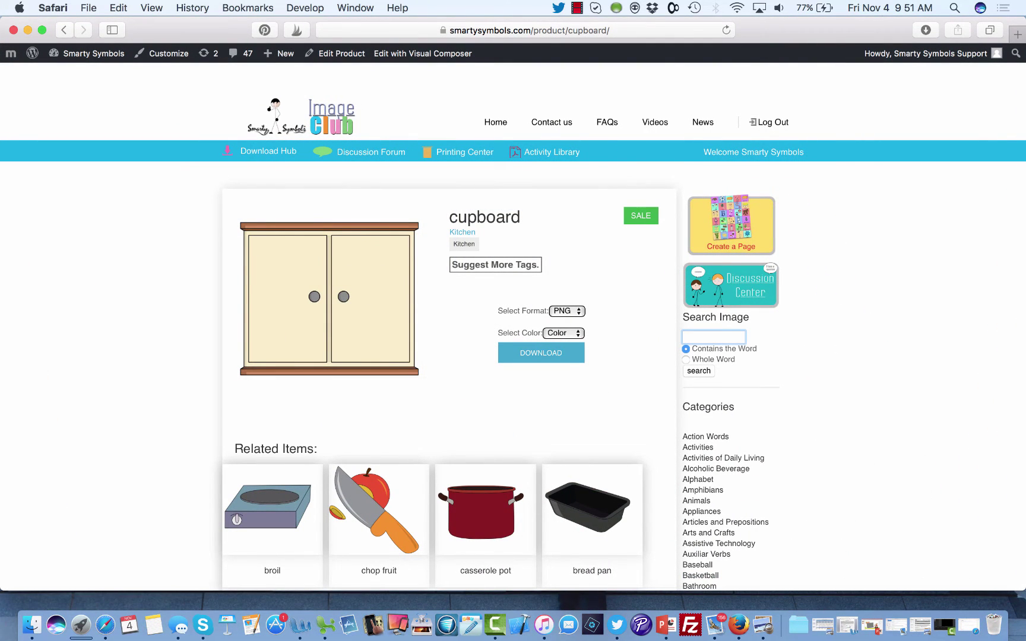
left_click(705, 437)
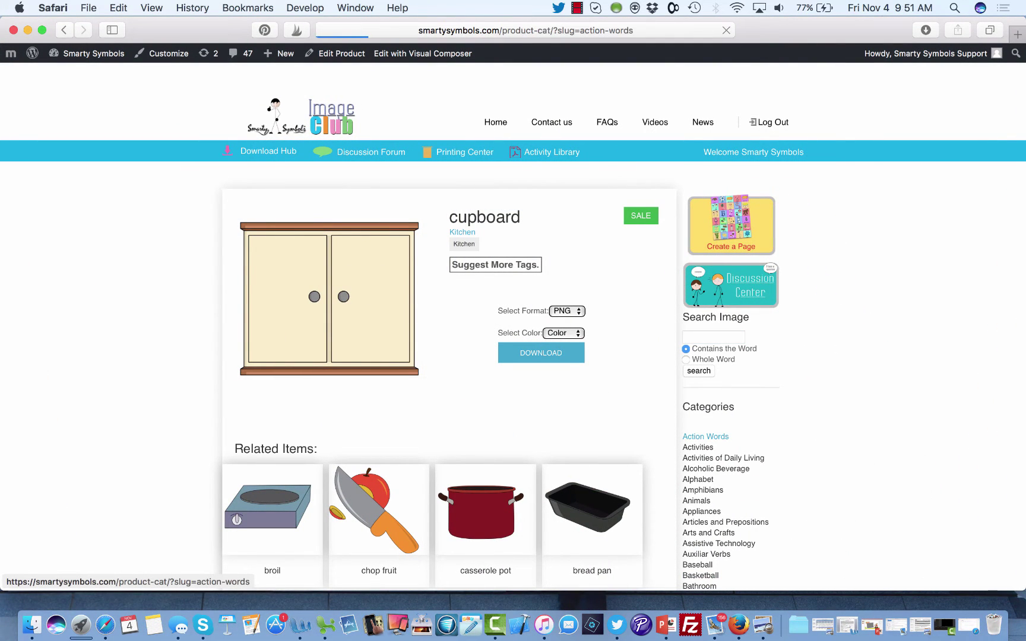
scroll(705, 437, "down", 5)
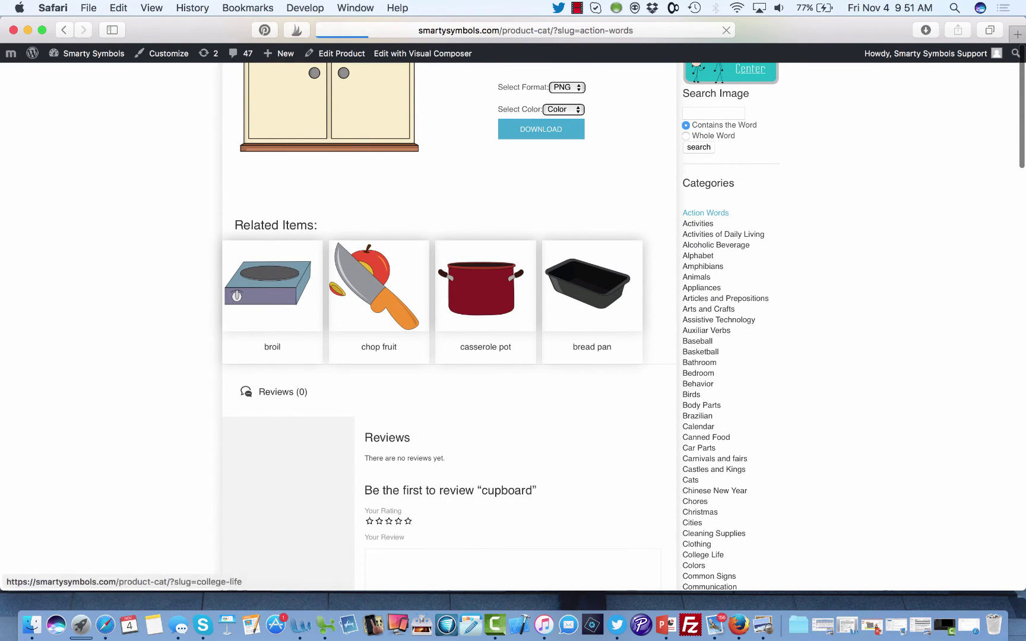
scroll(513, 356, "down", 2)
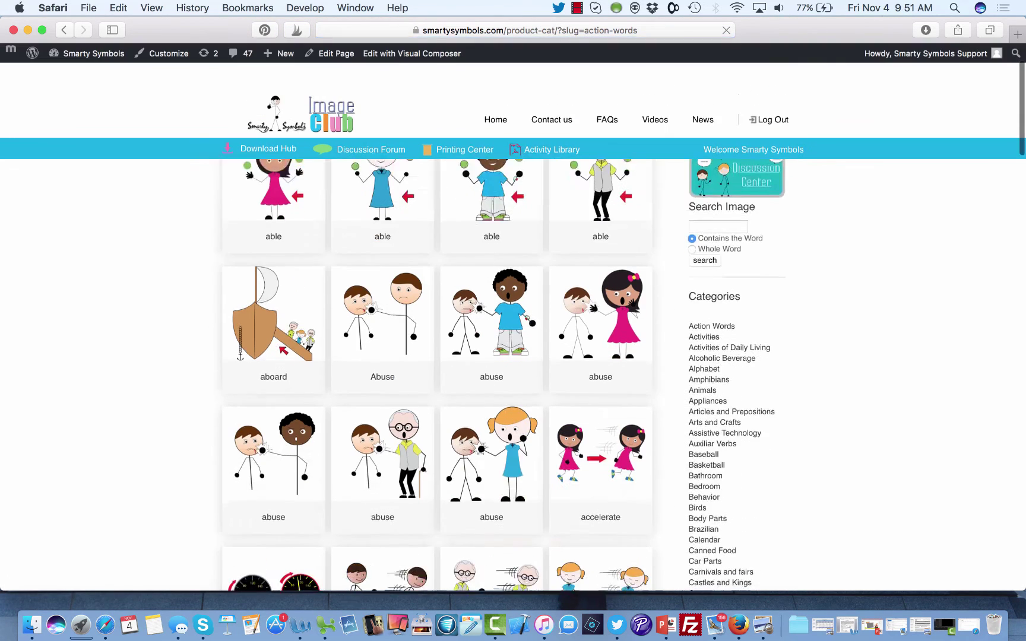
scroll(513, 356, "down", 10)
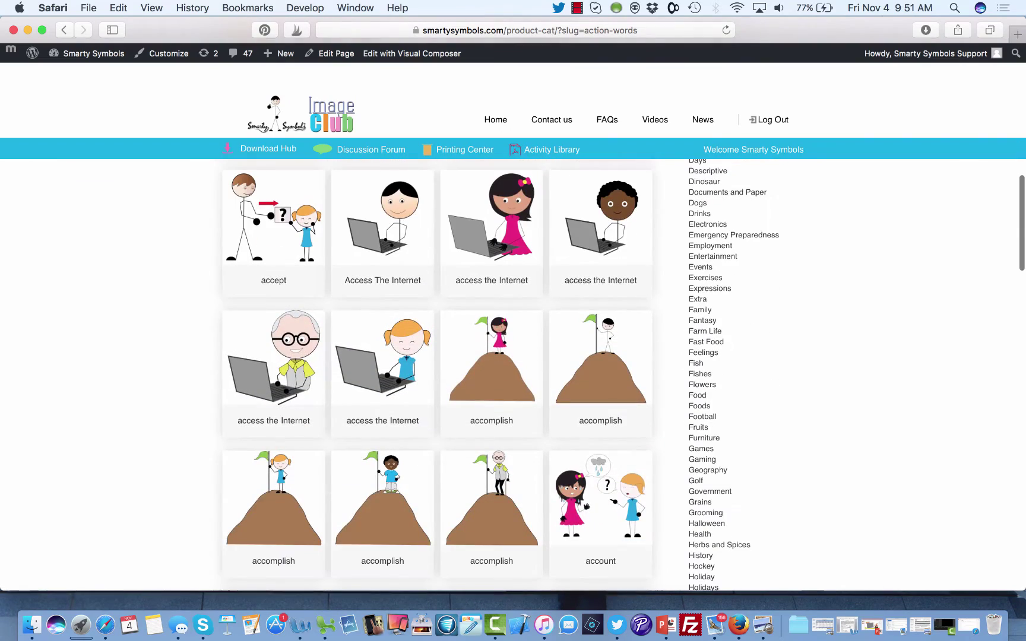
scroll(513, 356, "down", 9)
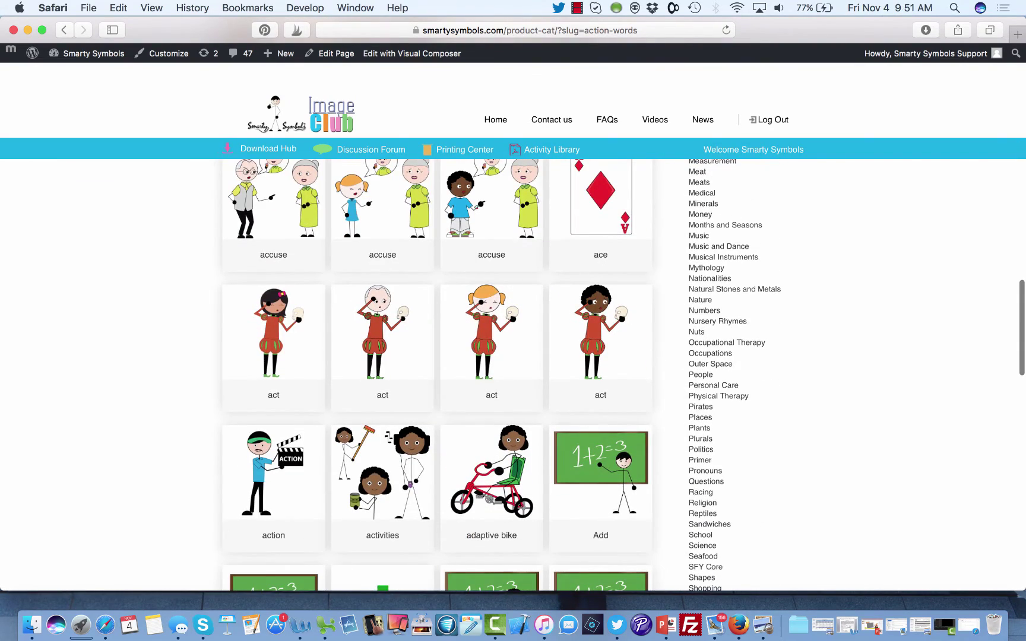
scroll(513, 357, "down", 8)
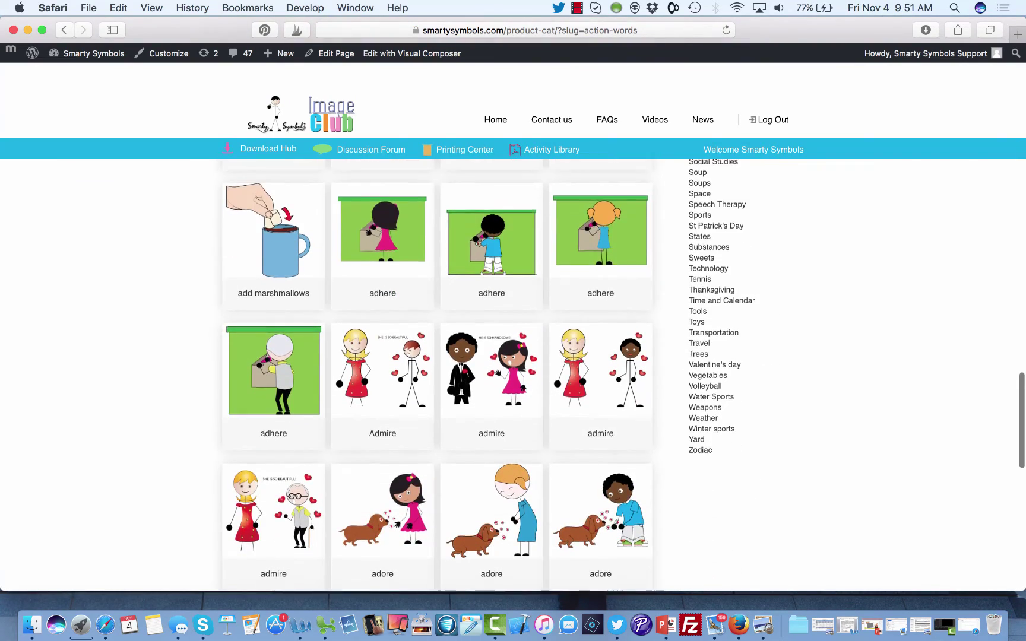
scroll(383, 321, "down", 3)
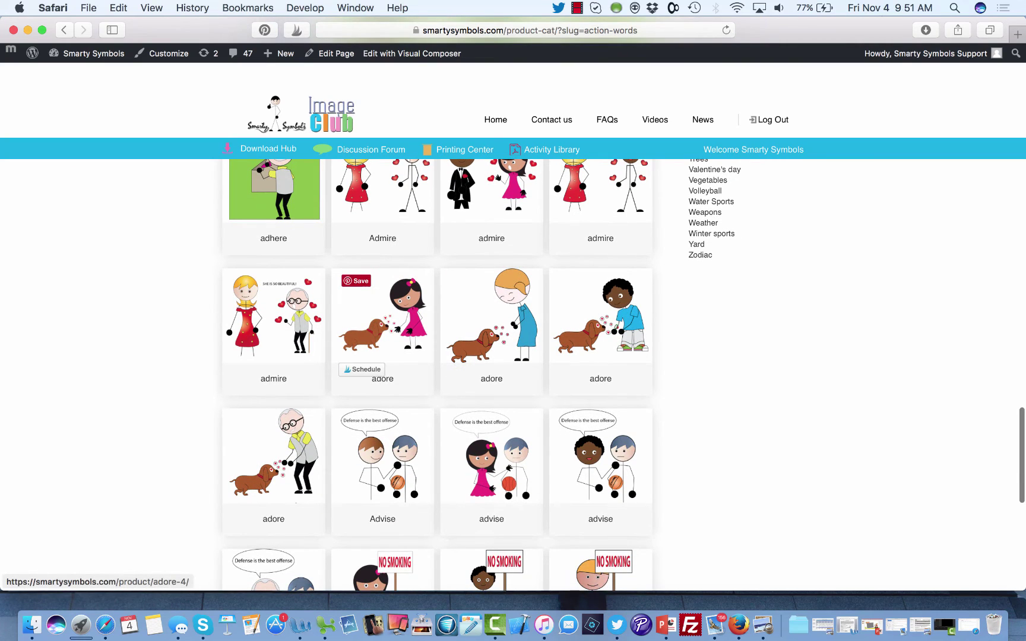
left_click(382, 320)
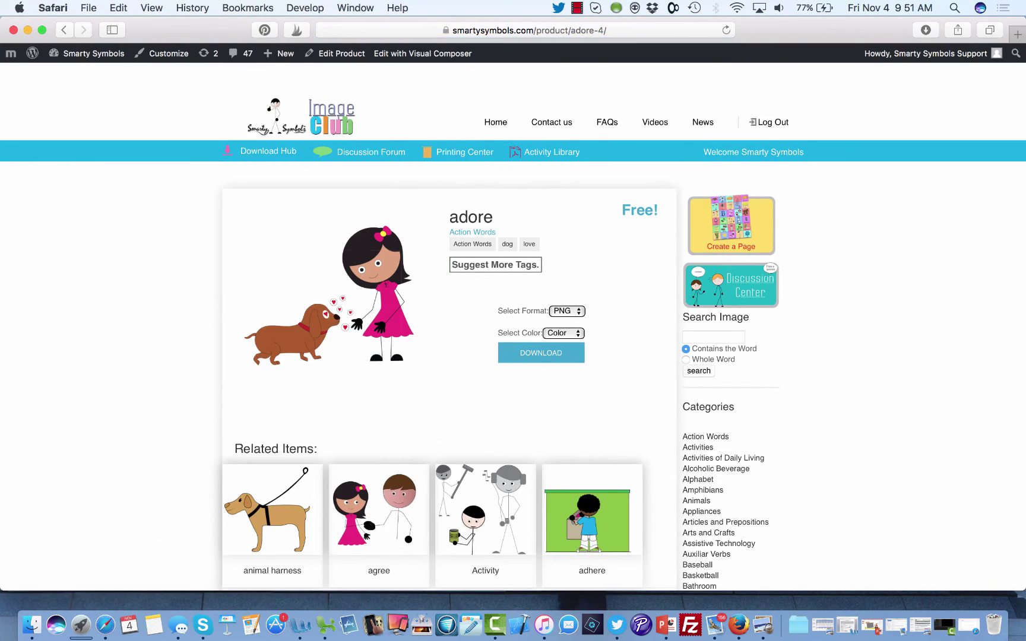
Copy the adore picture's download link and return to Google Drawings.
right_click(548, 355)
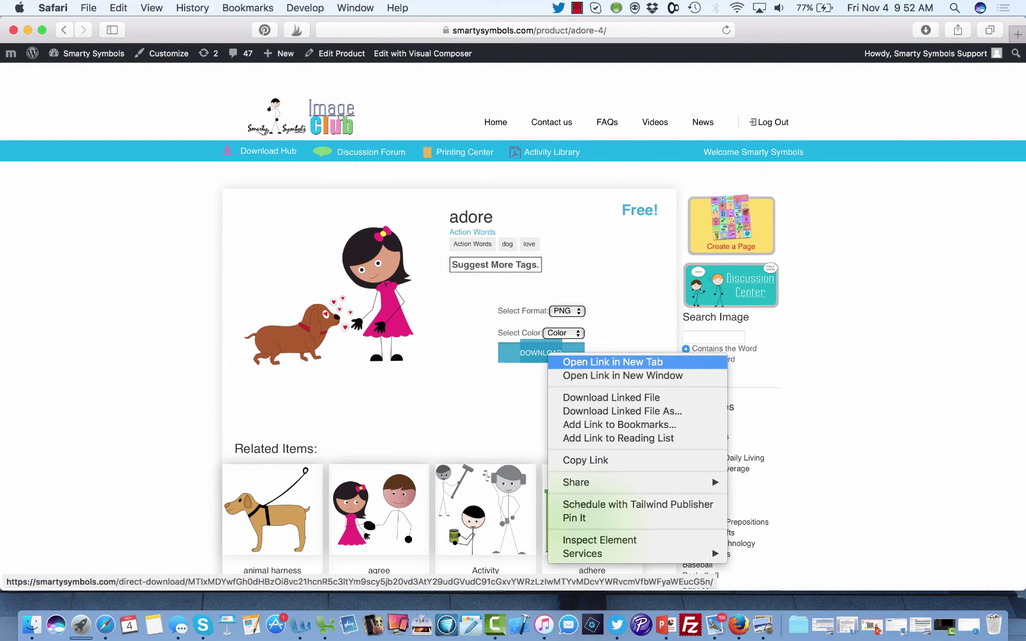
left_click(585, 460)
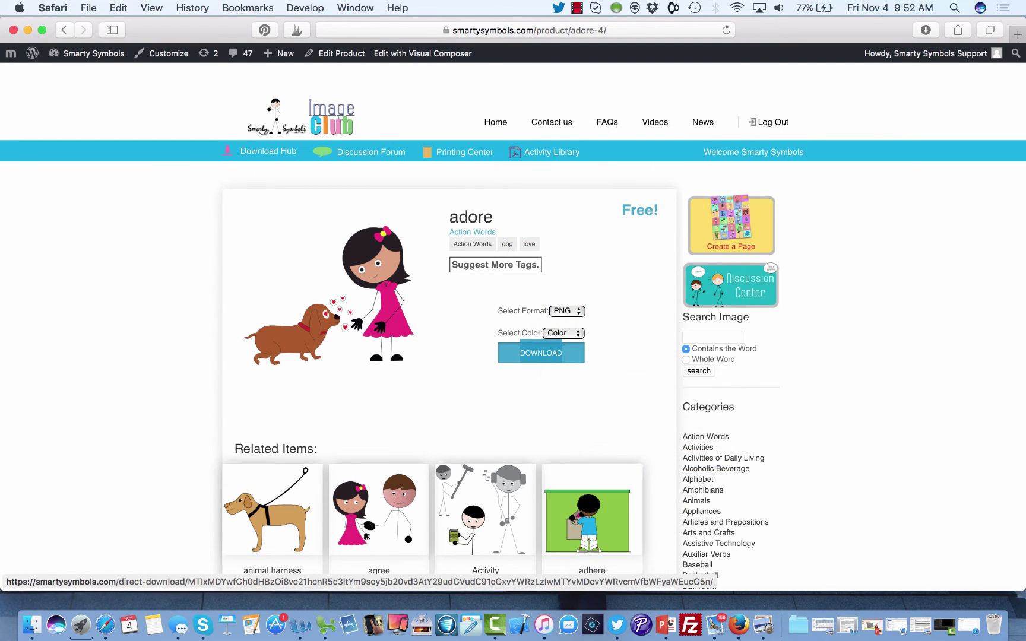
left_click(943, 624)
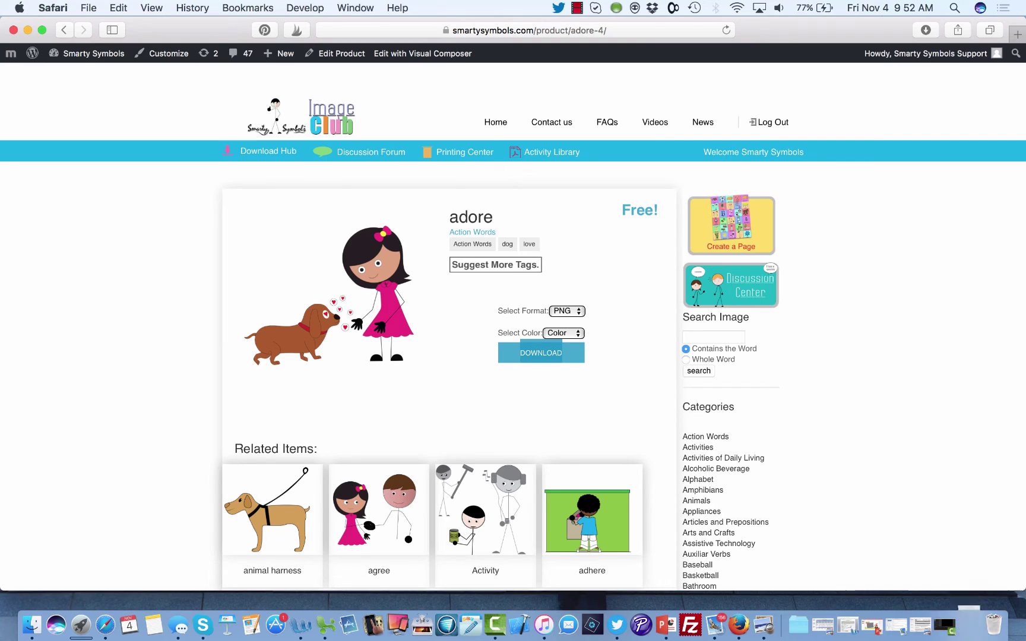
Insert the girl-and-dog adore picture from its pasted URL, shrink it, and place it in the second yellow square.
key("super+v")
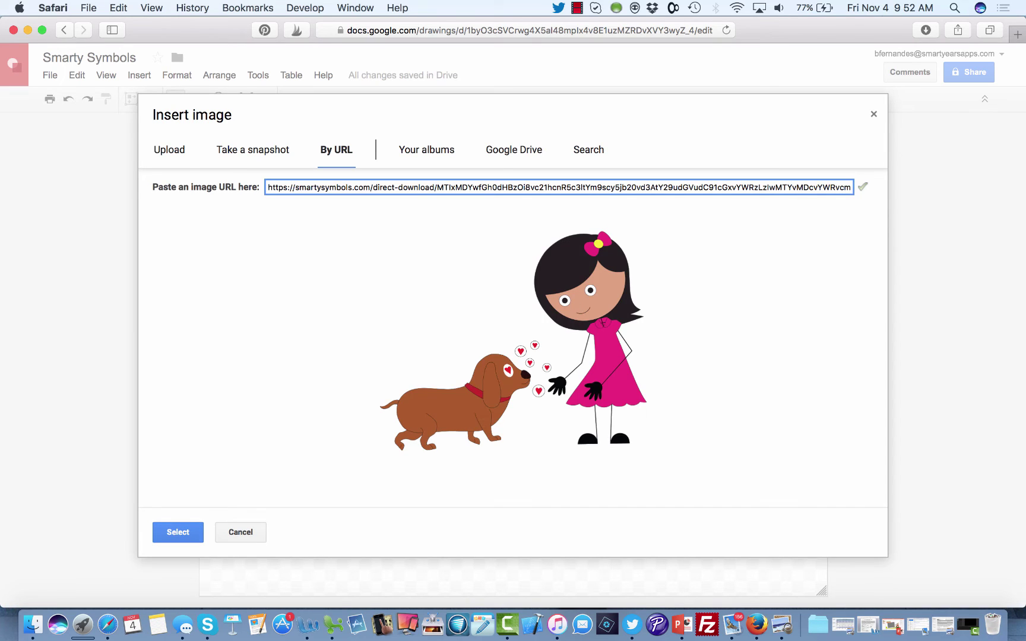
left_click(177, 532)
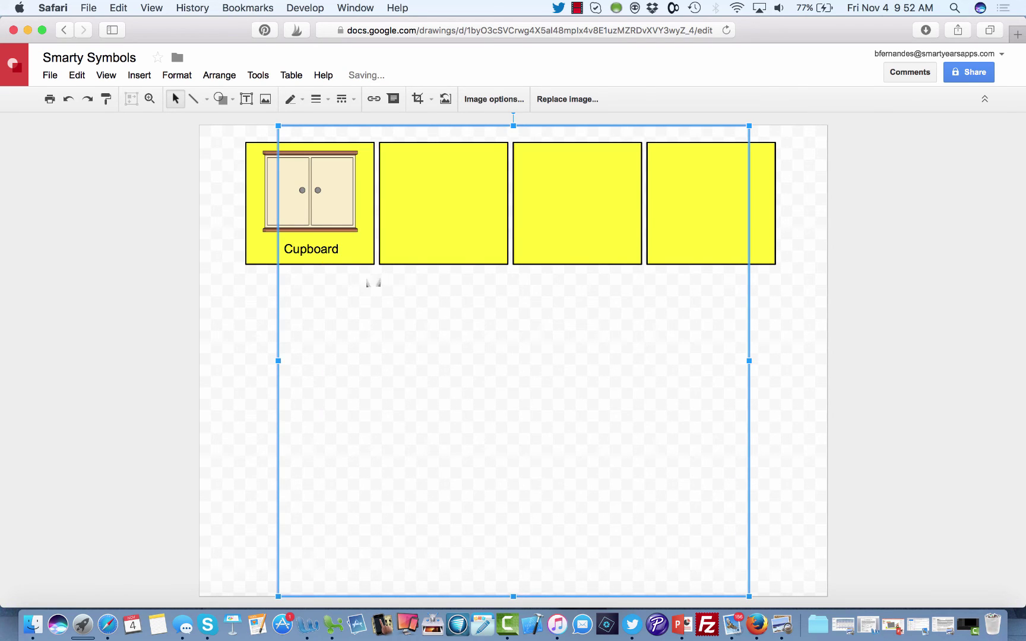
left_click_drag(278, 126, 638, 486)
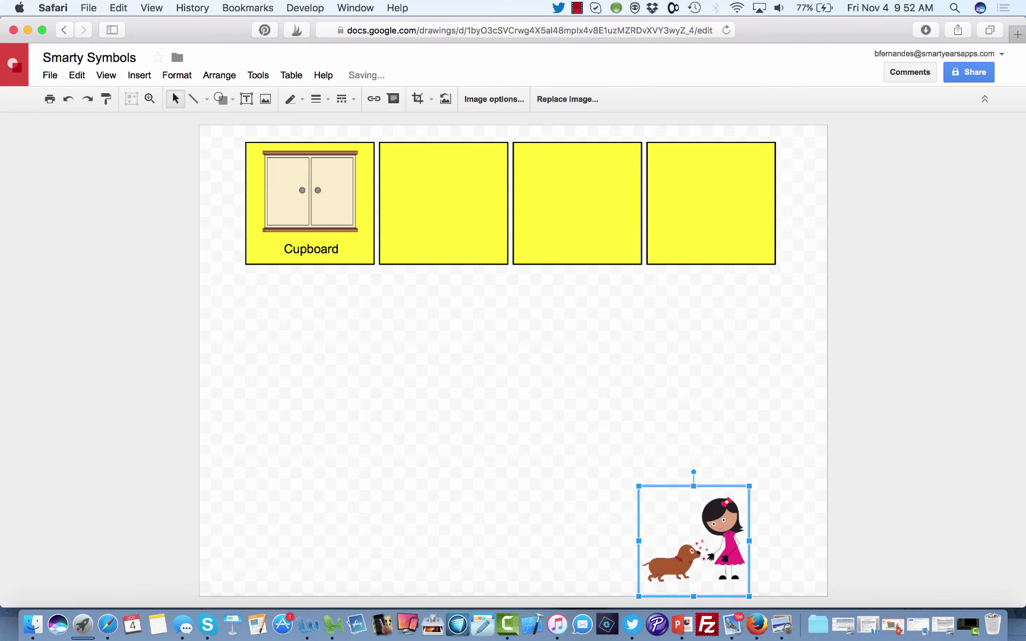
left_click_drag(694, 541, 444, 188)
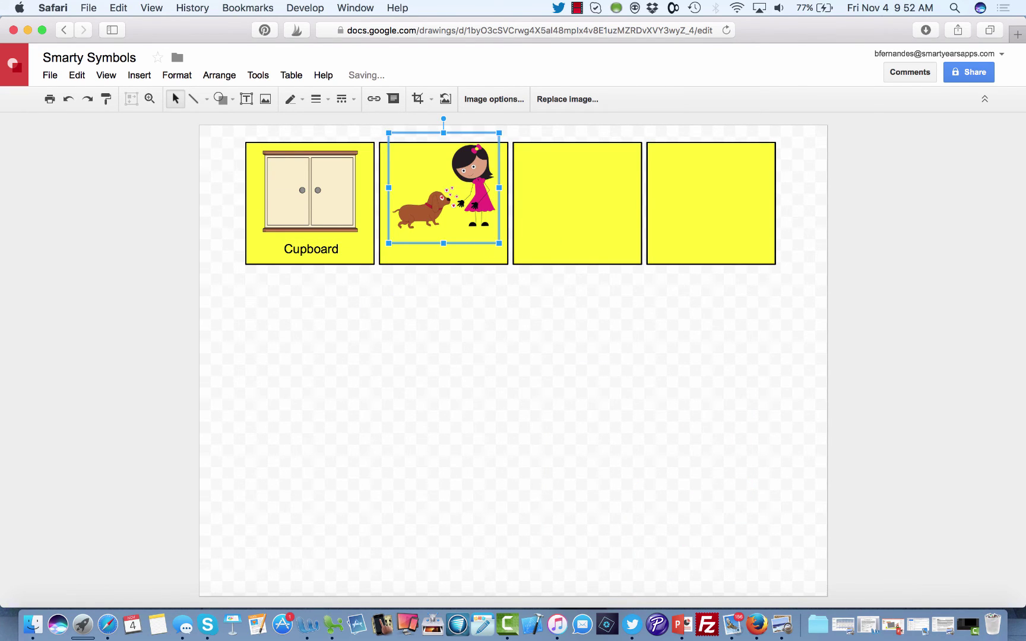
left_click(297, 273)
left_click(297, 249)
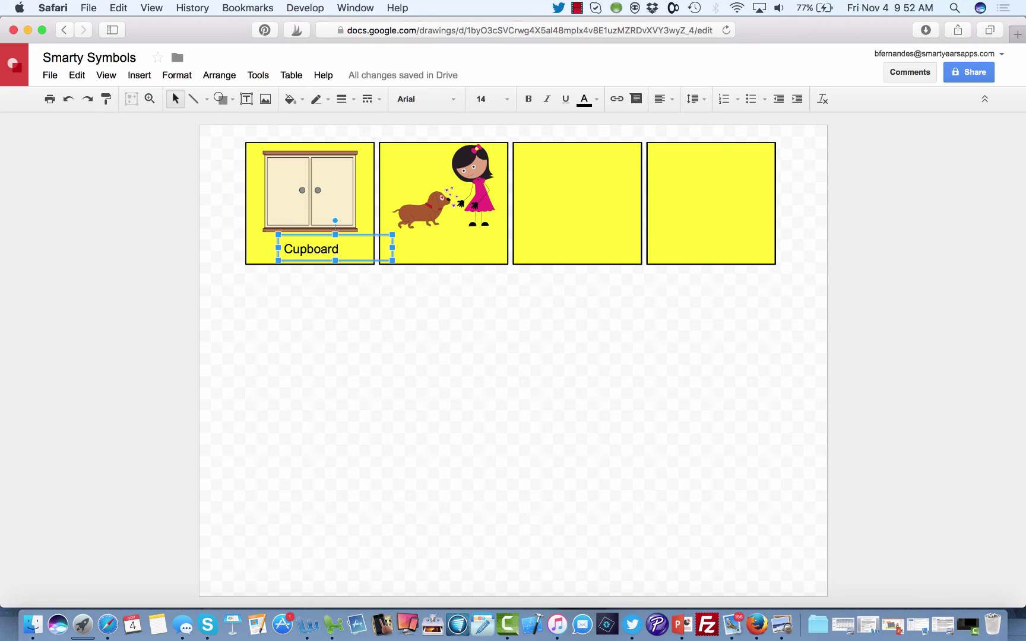
left_click(510, 260)
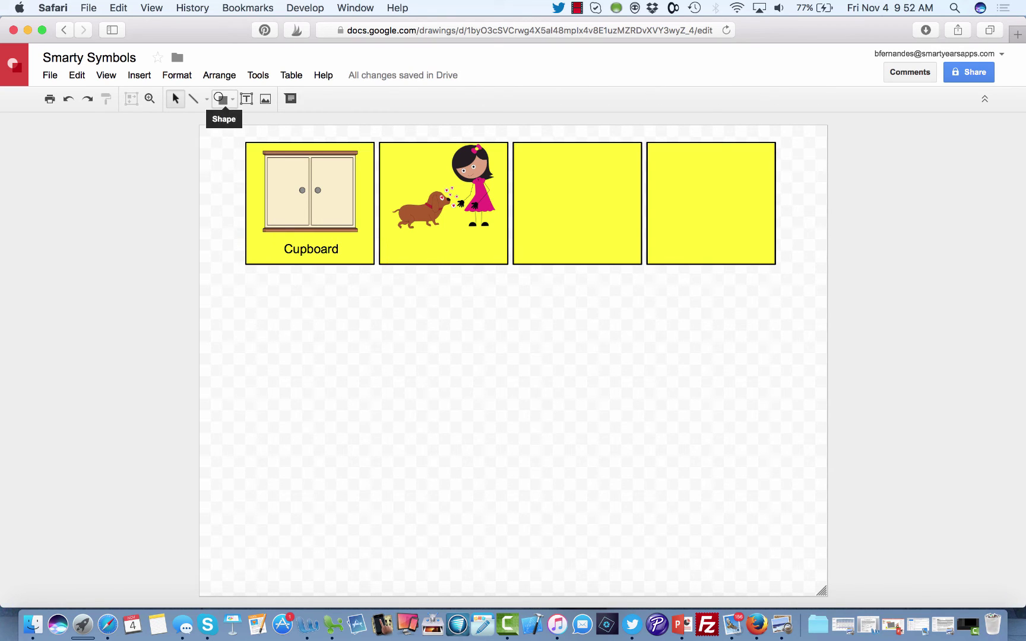
Draw a light blue rounded rectangle card below the Cupboard square.
left_click(220, 99)
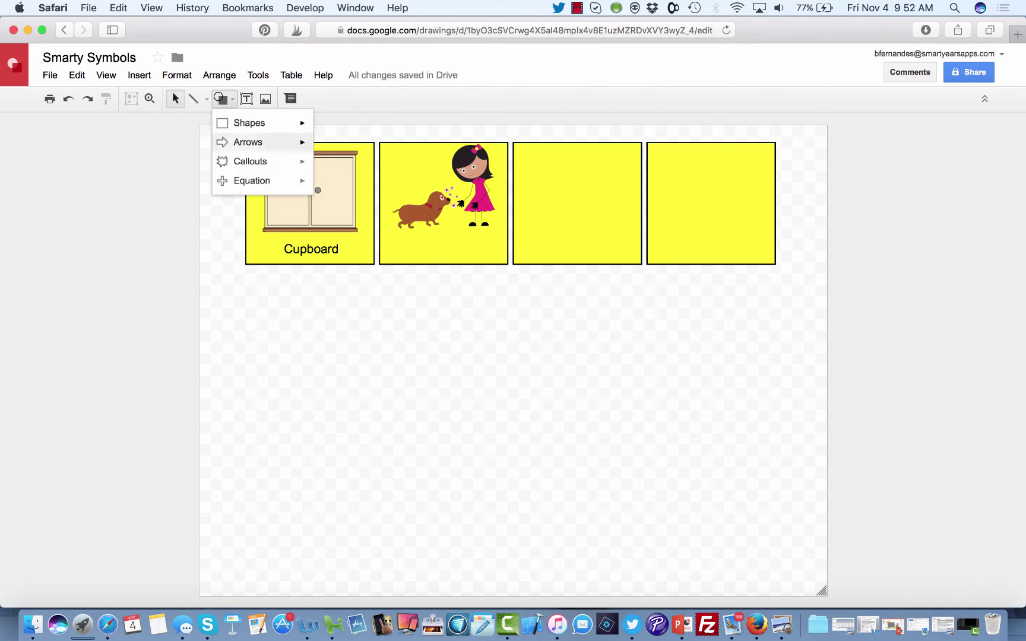
mouse_move(249, 123)
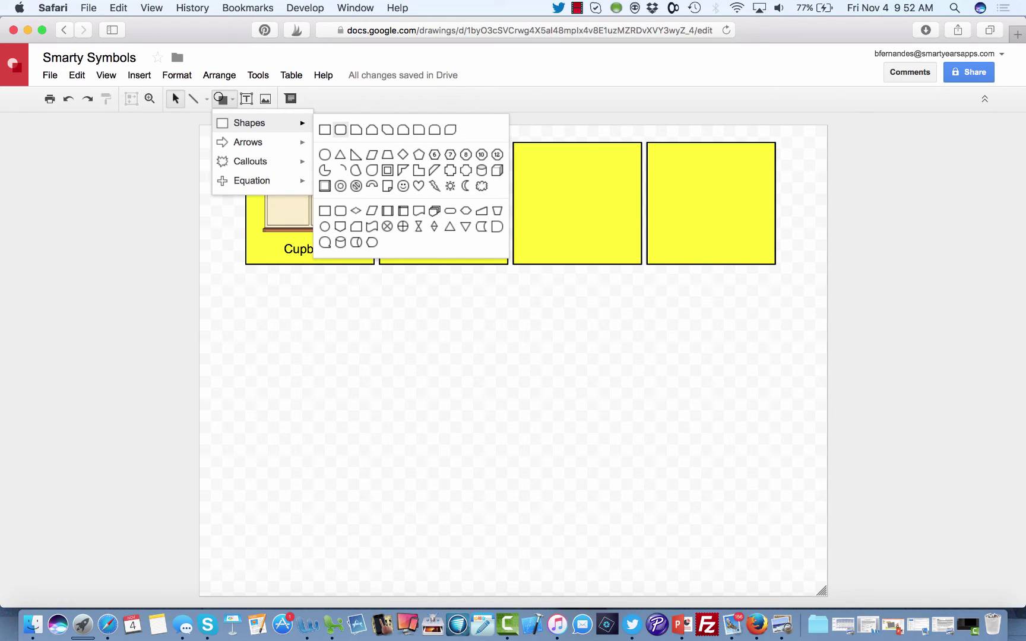
left_click(341, 129)
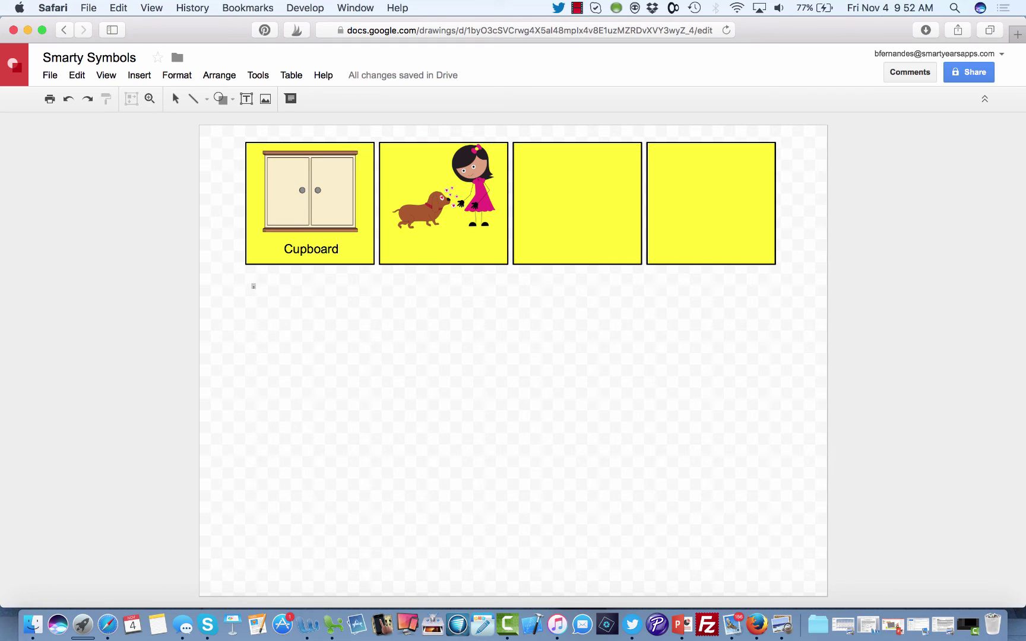
left_click_drag(254, 286, 387, 413)
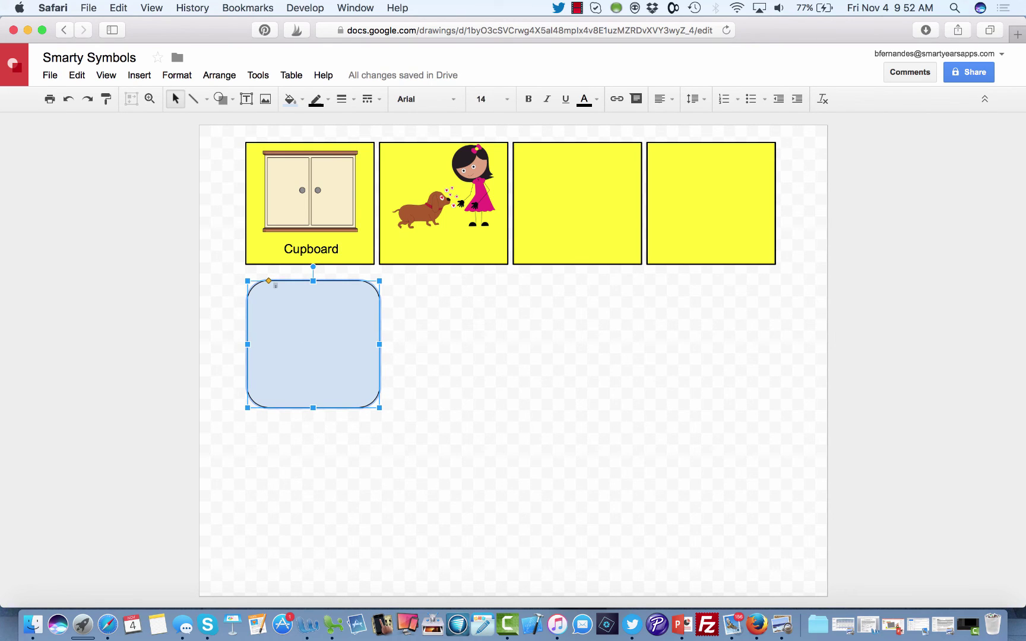
key("Escape")
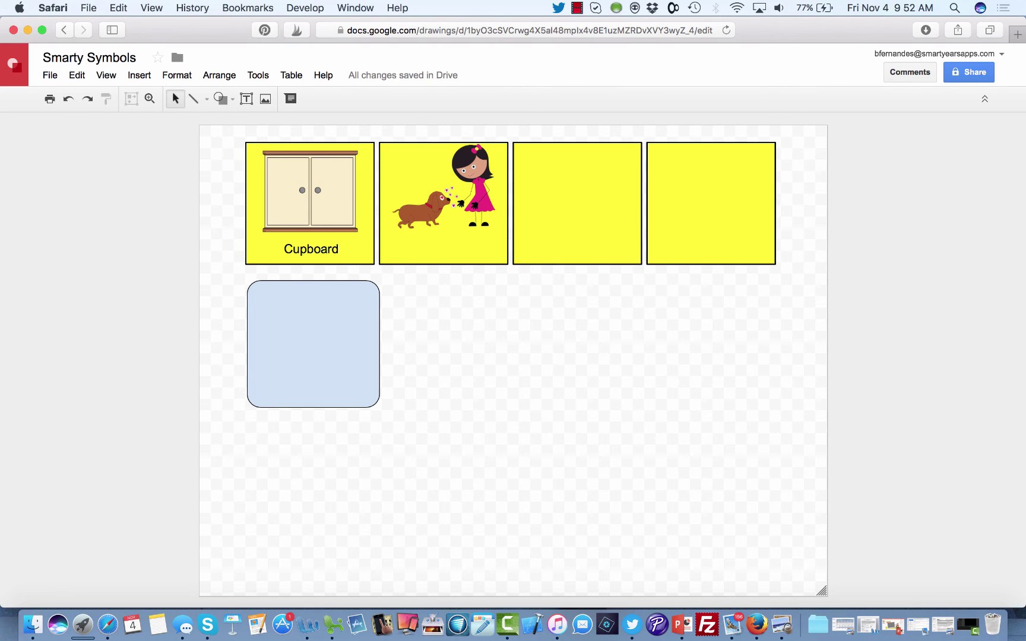
Duplicate the Cupboard label onto the bottom of the blue card.
left_click(312, 250)
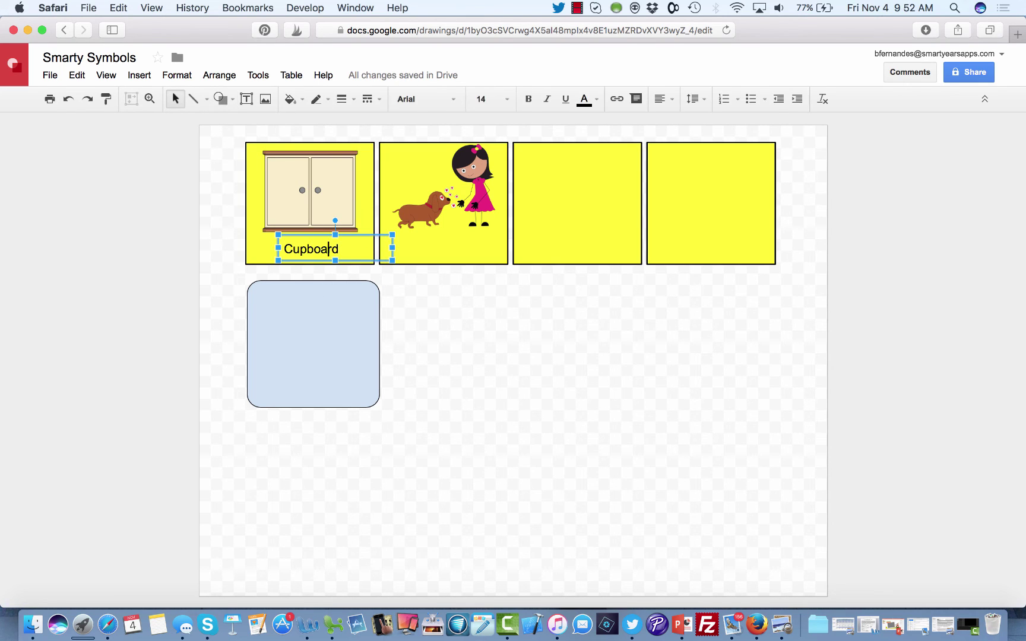
key("super+c")
key("super+v")
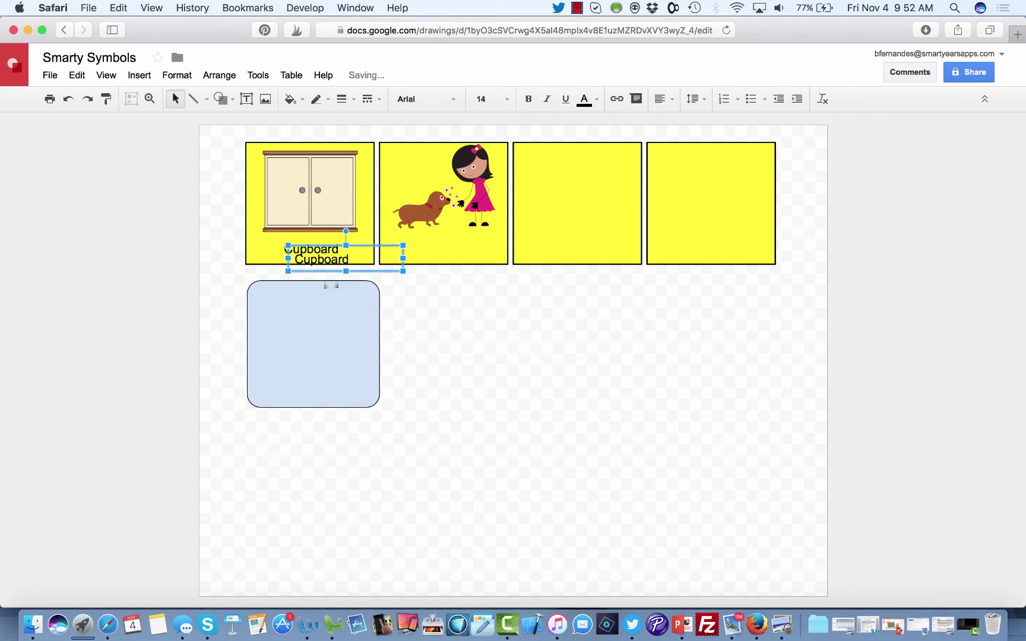
left_click_drag(321, 274, 313, 409)
Duplicate the labelled blue card and place the copy to its right.
left_click_drag(415, 470, 210, 281)
key("super+c")
key("super+v")
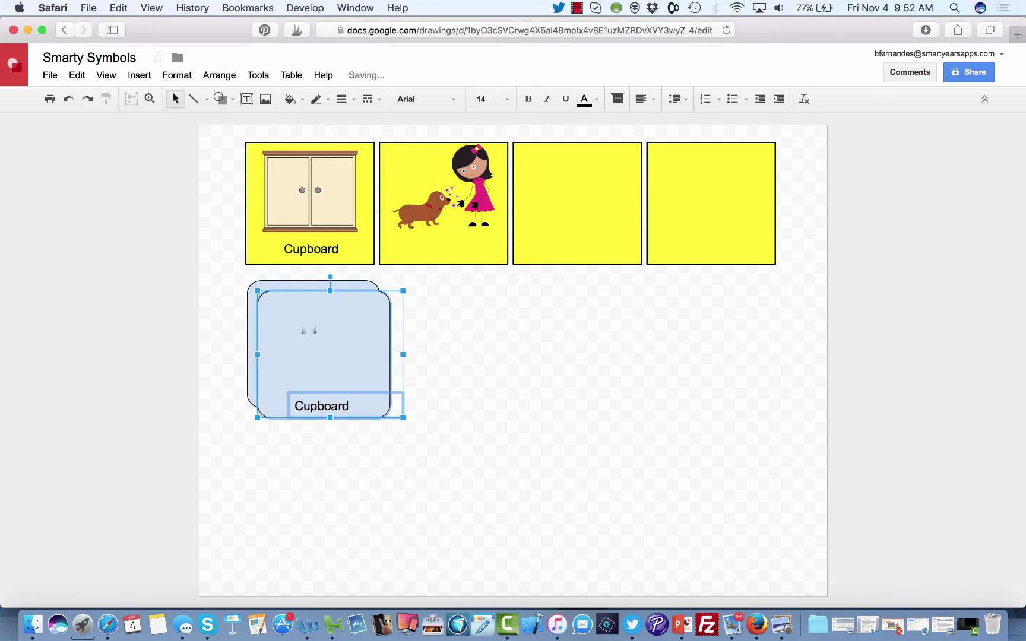
left_click_drag(310, 330, 445, 328)
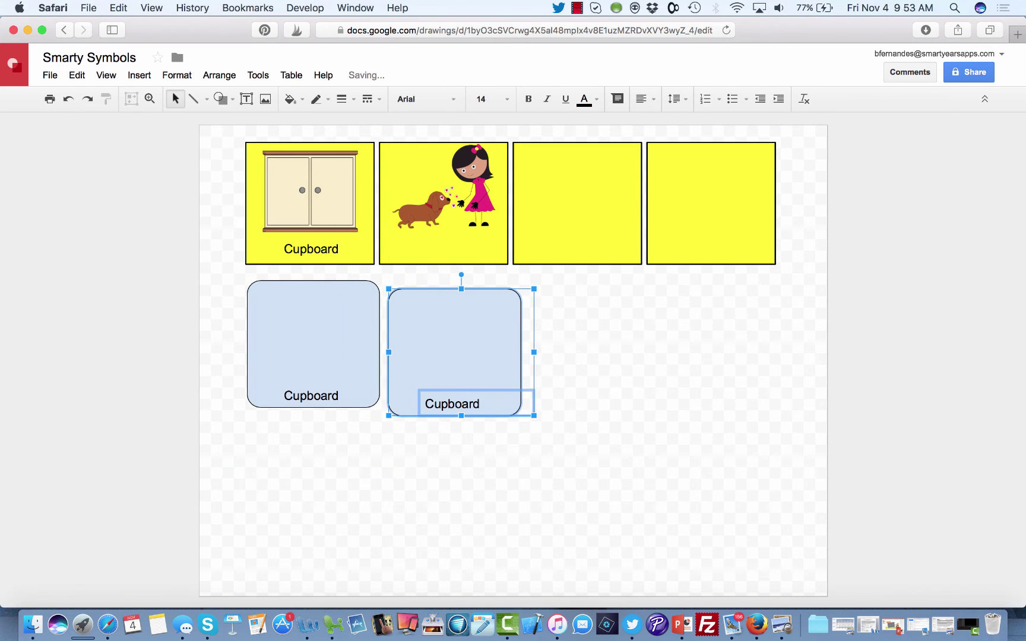
key("Escape")
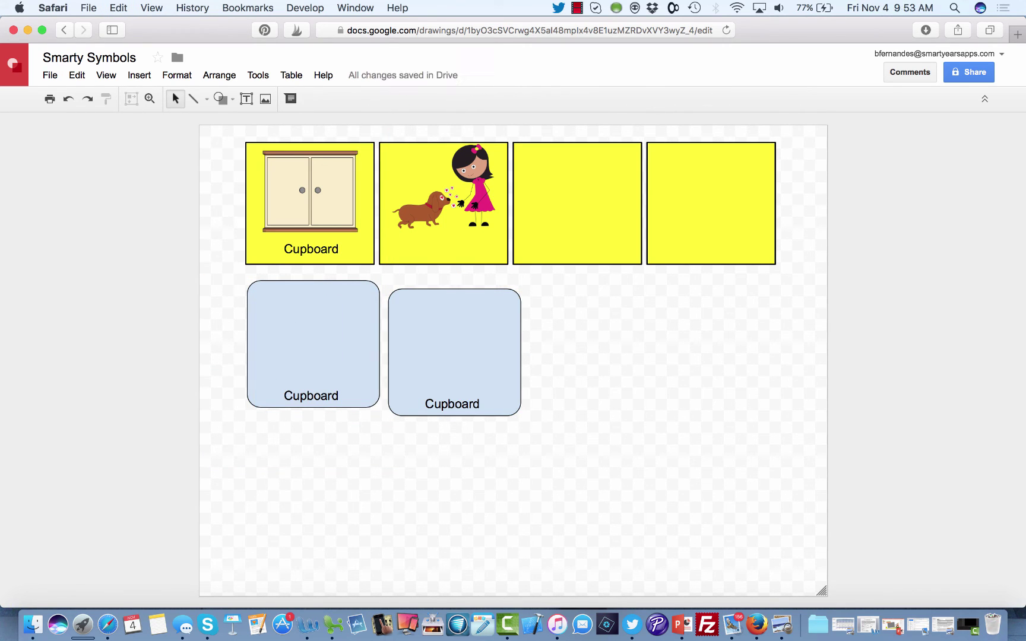
Stretch the right card taller and move its Cupboard label to the bottom.
left_click(454, 352)
left_click_drag(455, 416, 454, 562)
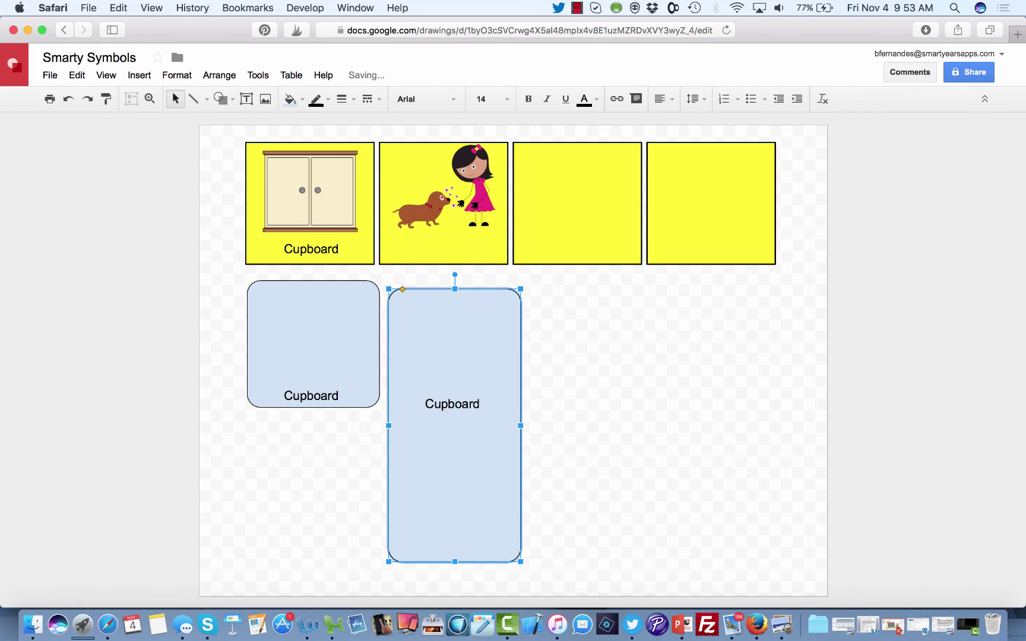
left_click(441, 403)
left_click_drag(442, 403, 437, 543)
left_click(356, 475)
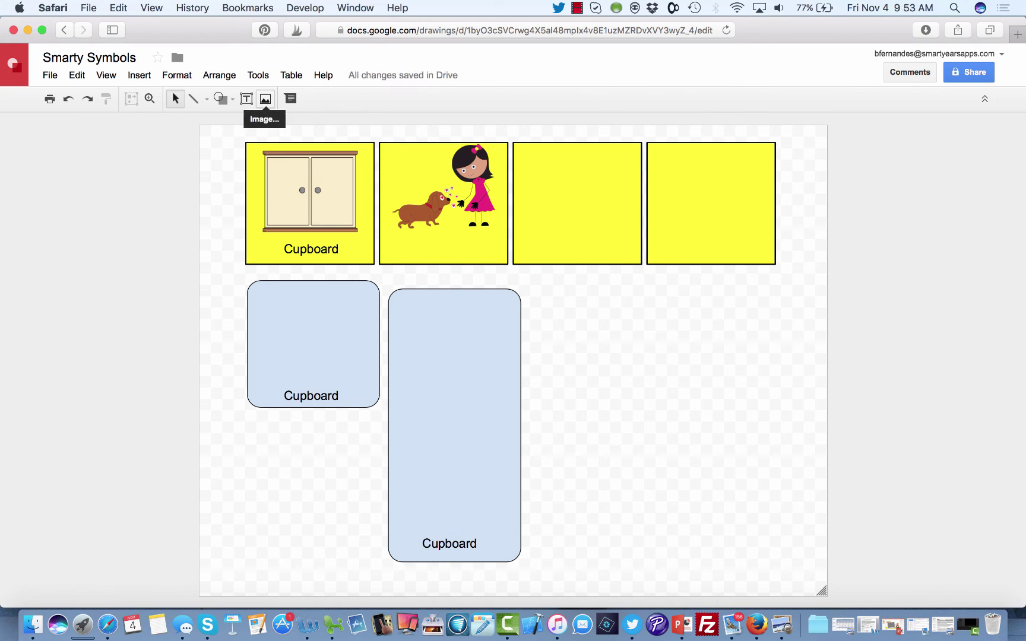
left_click(265, 99)
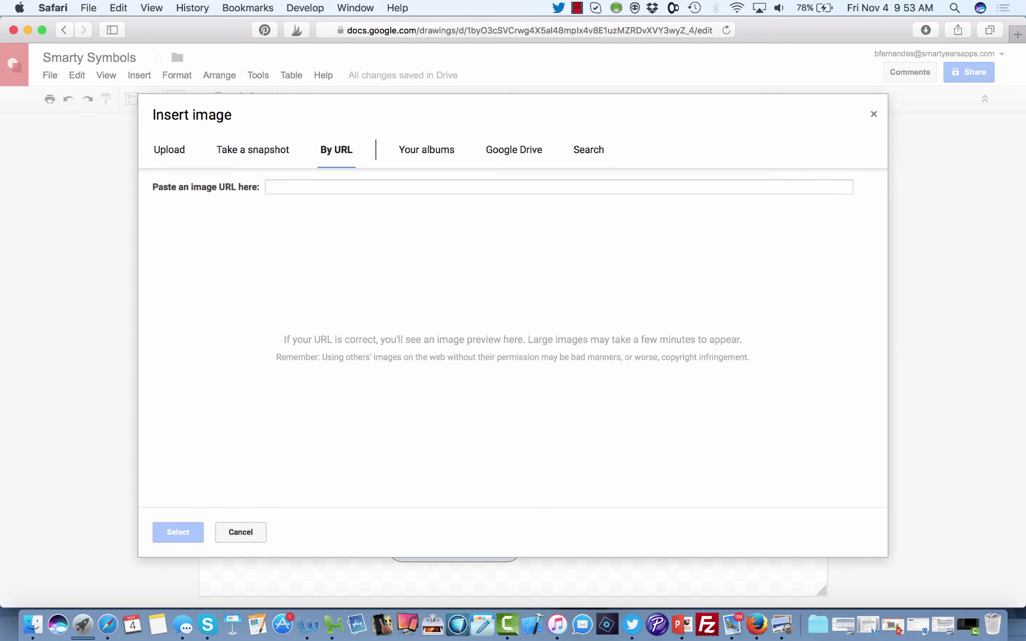
key("Escape")
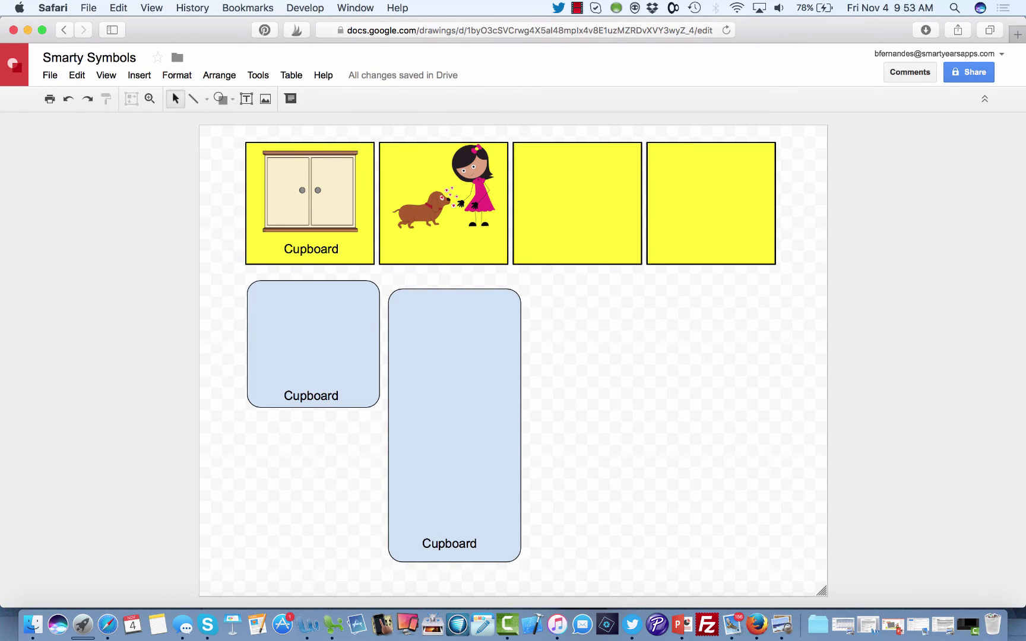
left_click(49, 75)
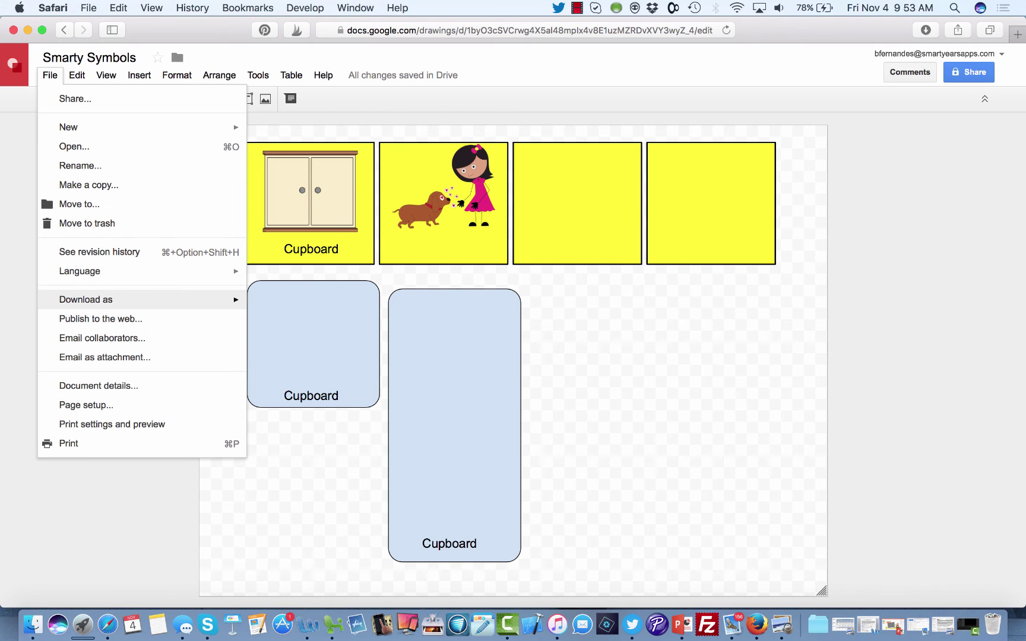
Download the drawing as a PDF Document (.pdf).
mouse_move(89, 300)
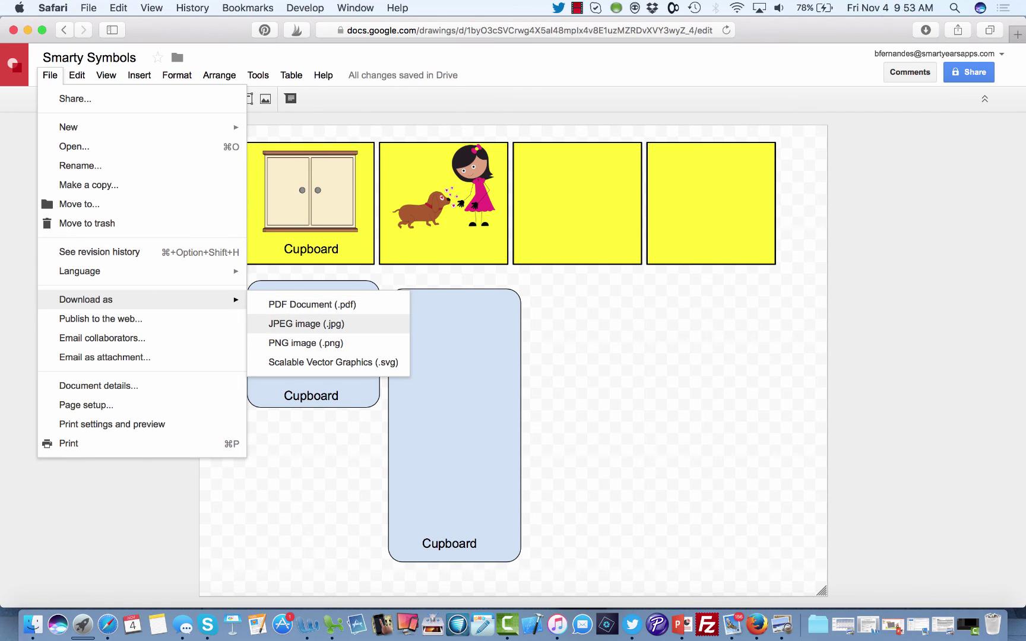
key("Down")
key("Down")
key("Down")
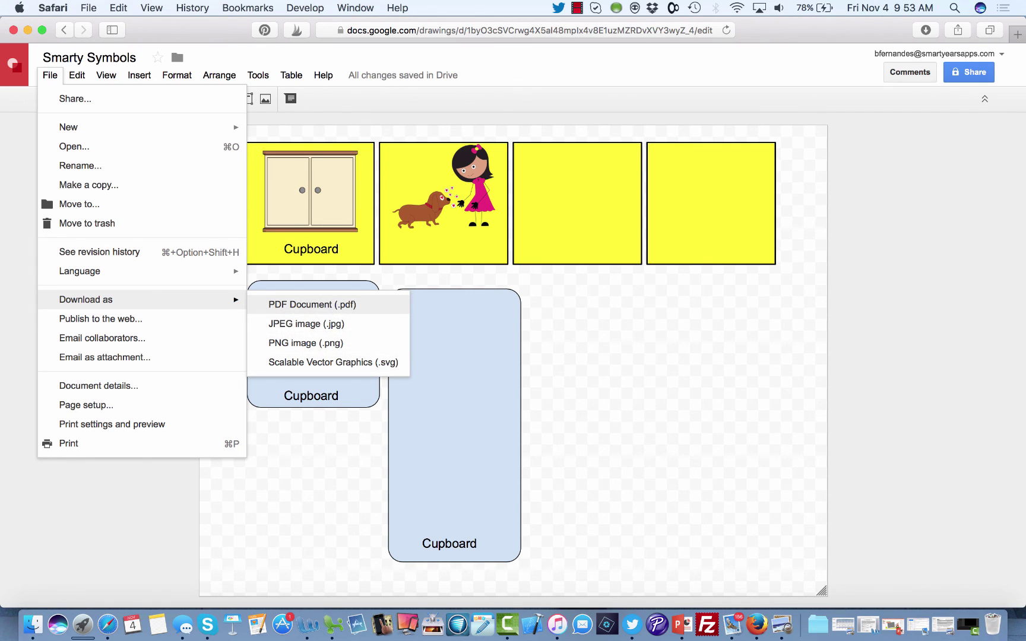
key("Return")
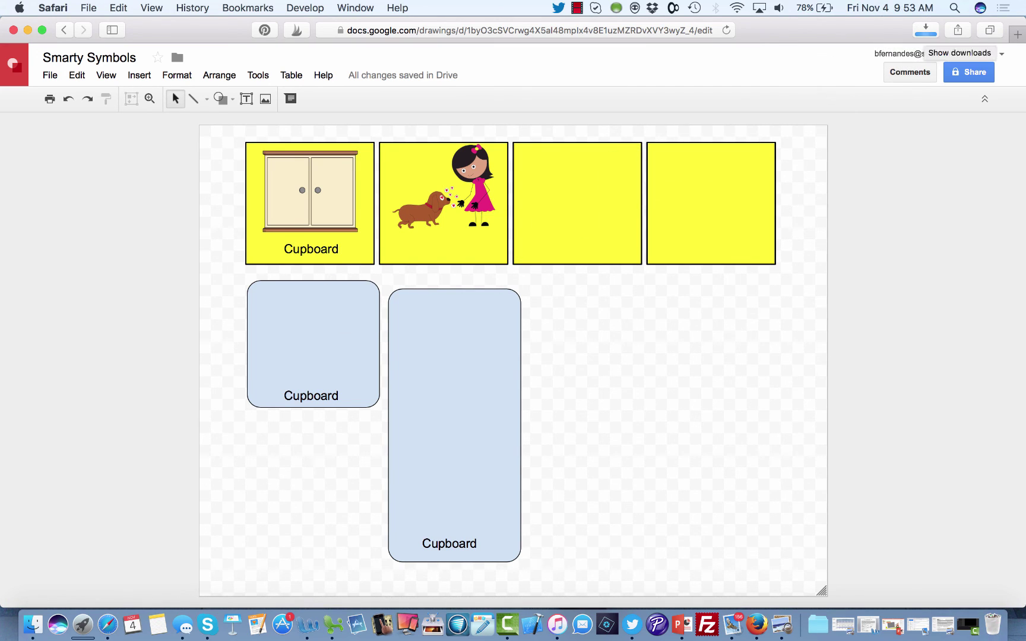
Open the downloaded Smarty Symbols.pdf in Preview from Safari's downloads list.
left_click(925, 30)
key("Escape")
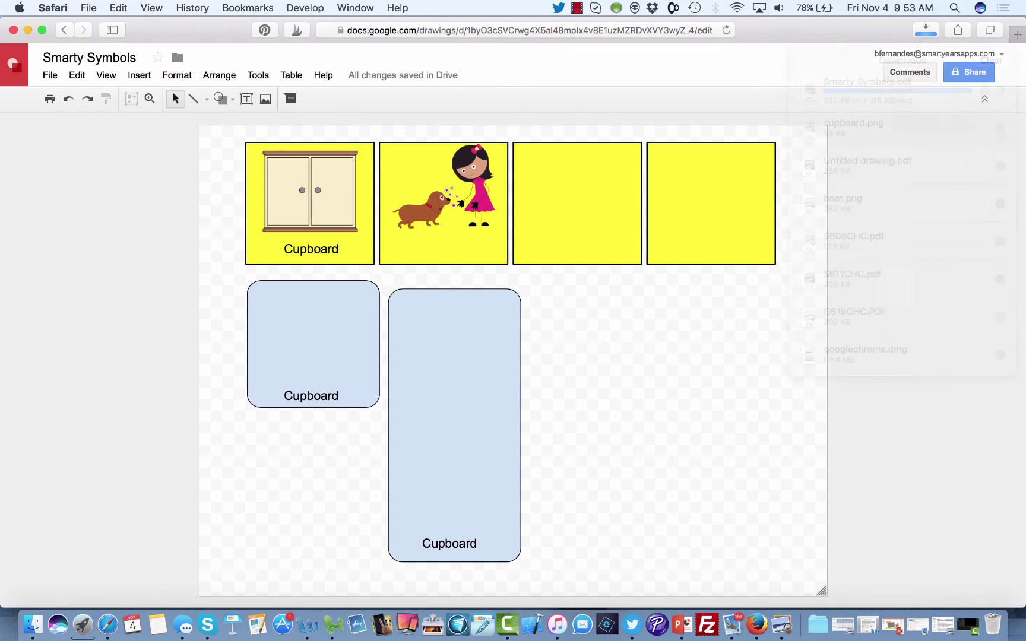
left_click(926, 30)
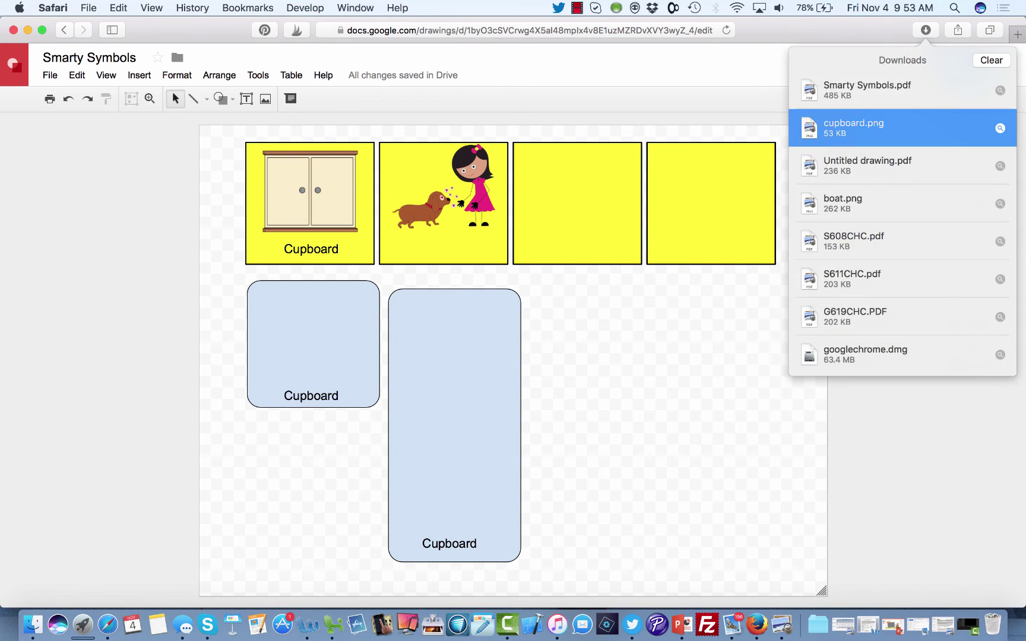
double_click(850, 86)
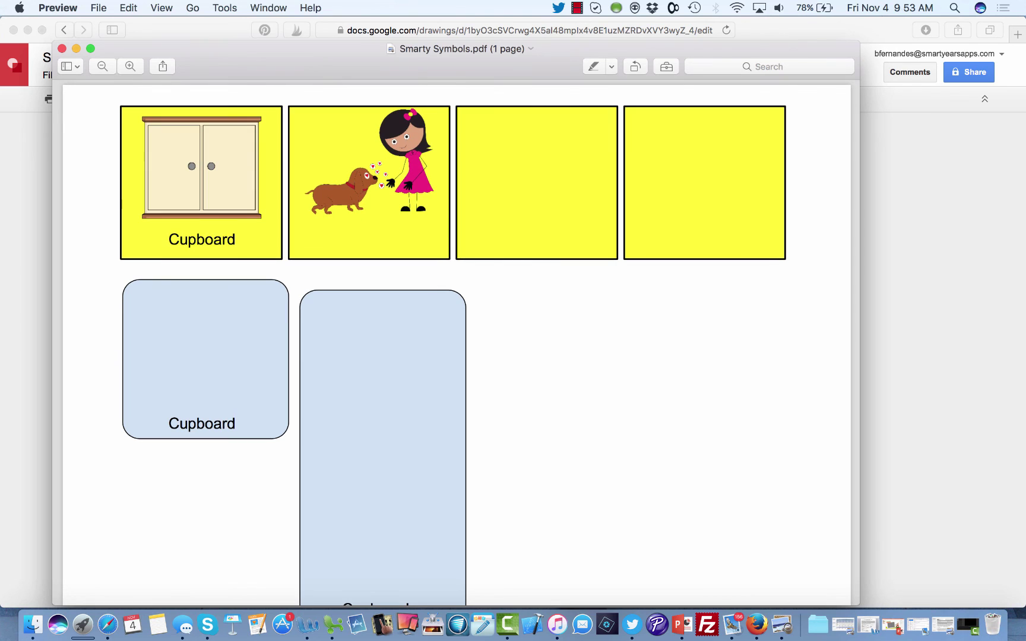
scroll(456, 344, "down", 3)
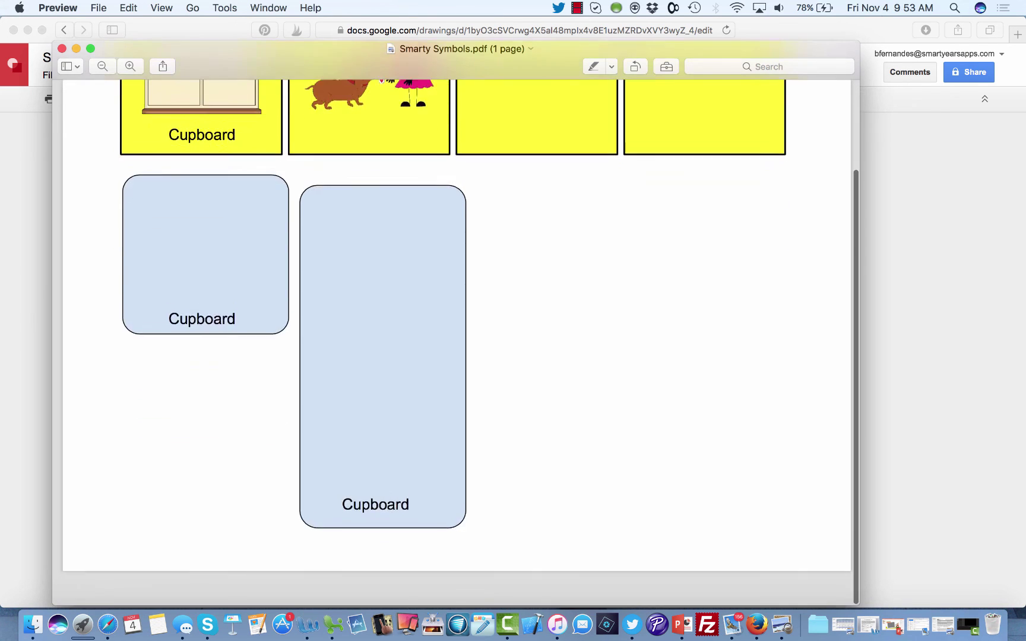
scroll(456, 345, "up", 2)
scroll(456, 344, "down", 3)
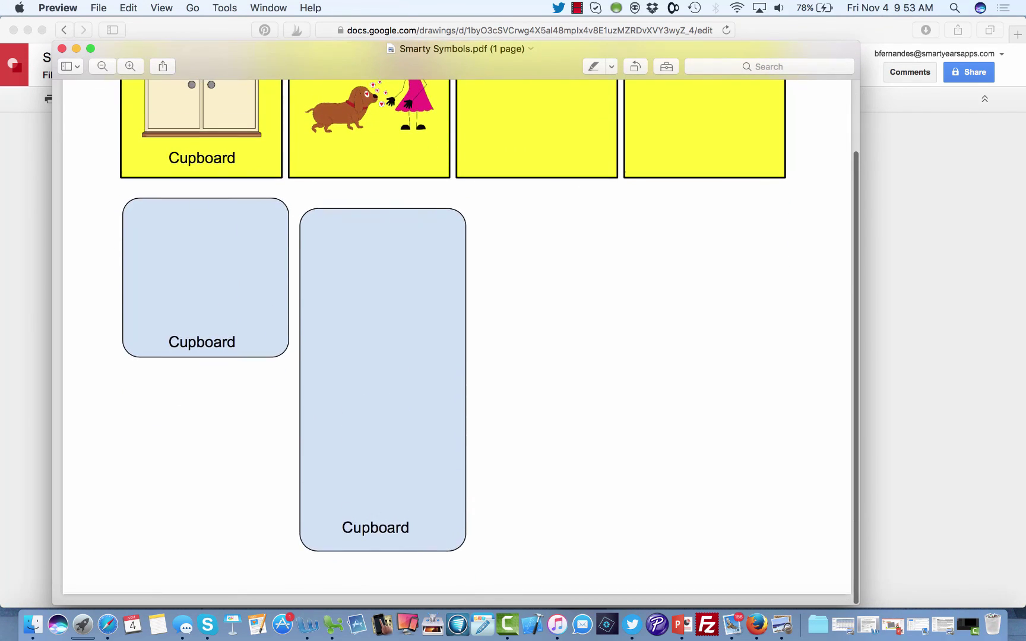
scroll(456, 344, "up", 3)
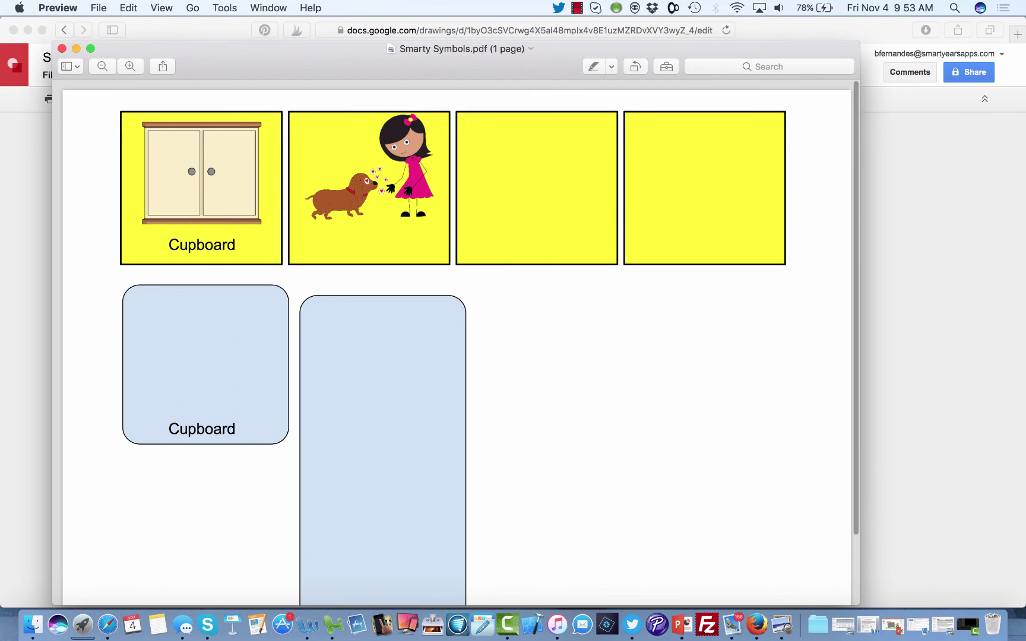